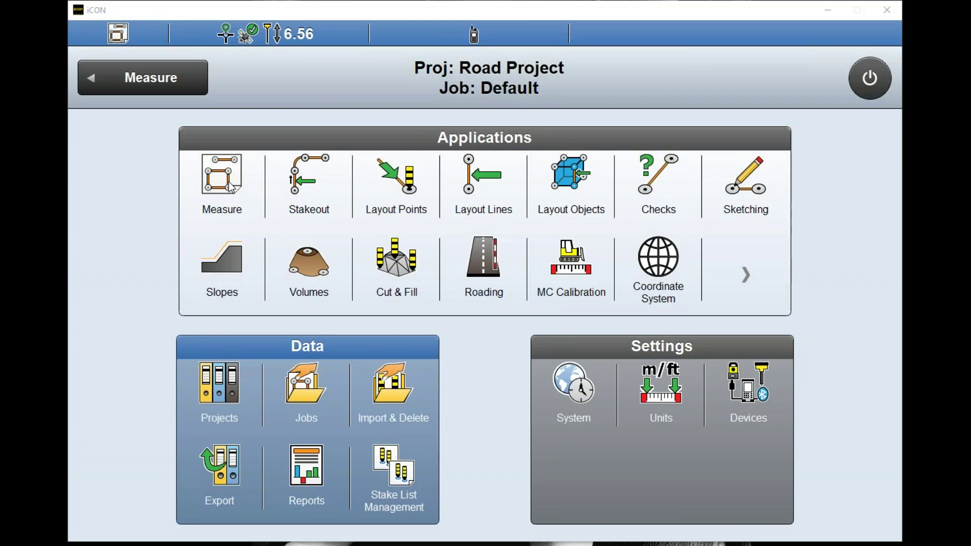
Step: Open the Measure map and bring up the gas code's Edit code screen from the code definitions
{"action": "left_click", "coordinate": [230, 188]}
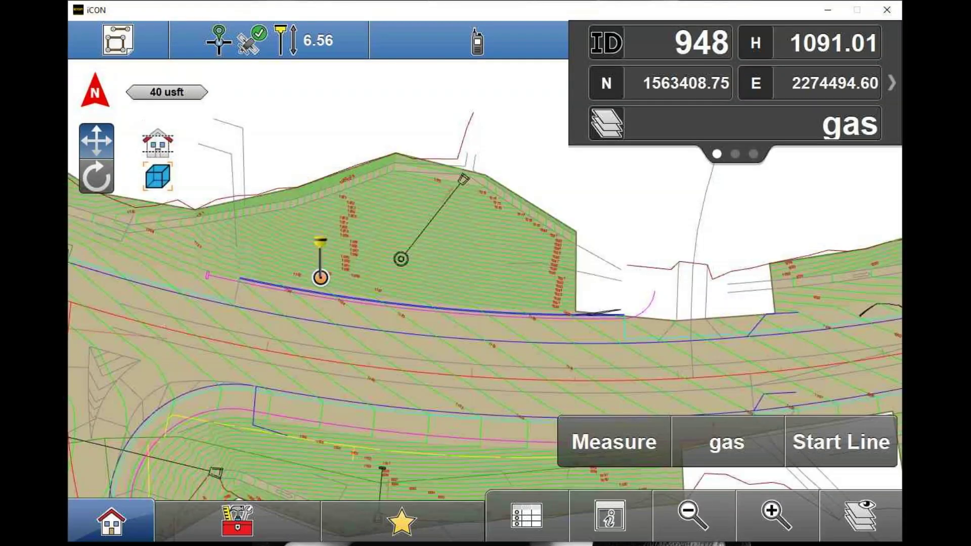
{"action": "left_click", "coordinate": [727, 448]}
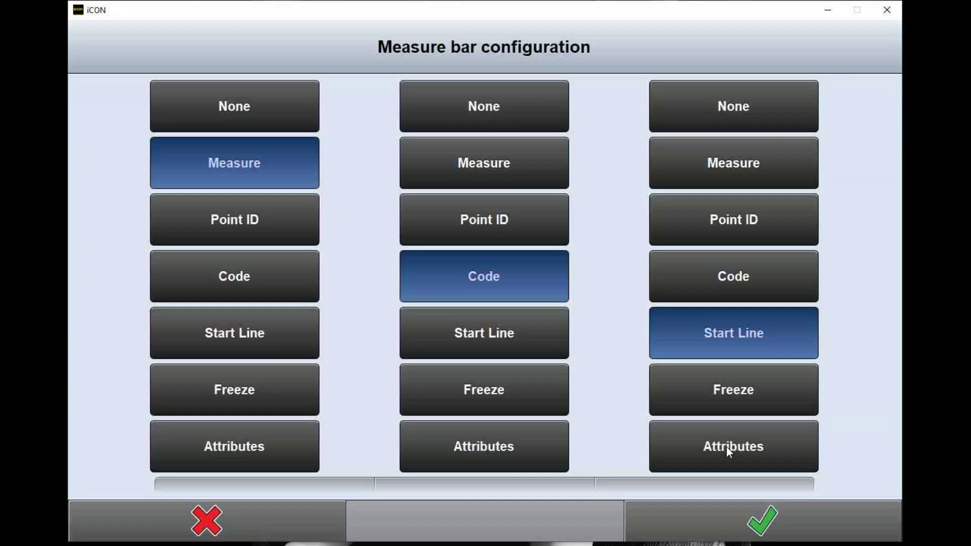
{"action": "left_click", "coordinate": [741, 524]}
{"action": "left_click", "coordinate": [738, 445]}
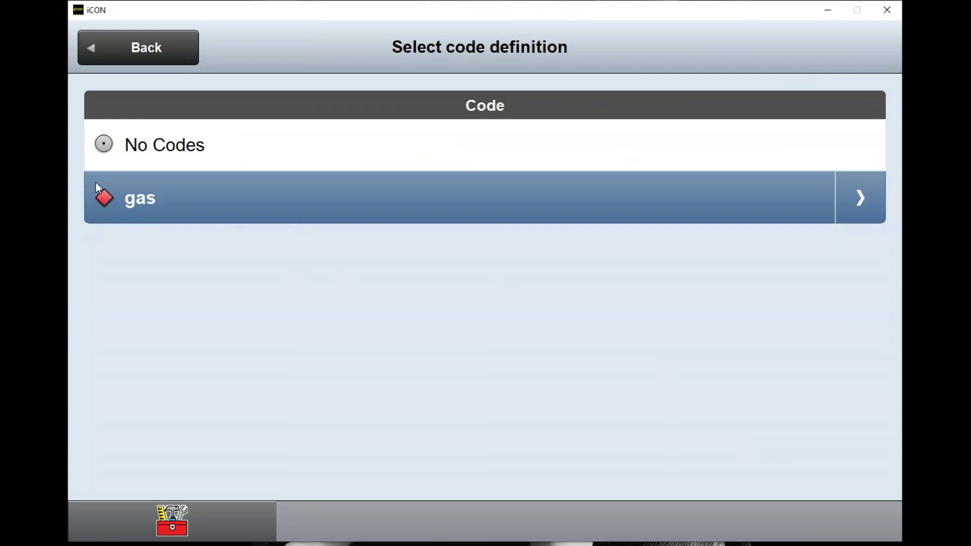
{"action": "left_click", "coordinate": [861, 205]}
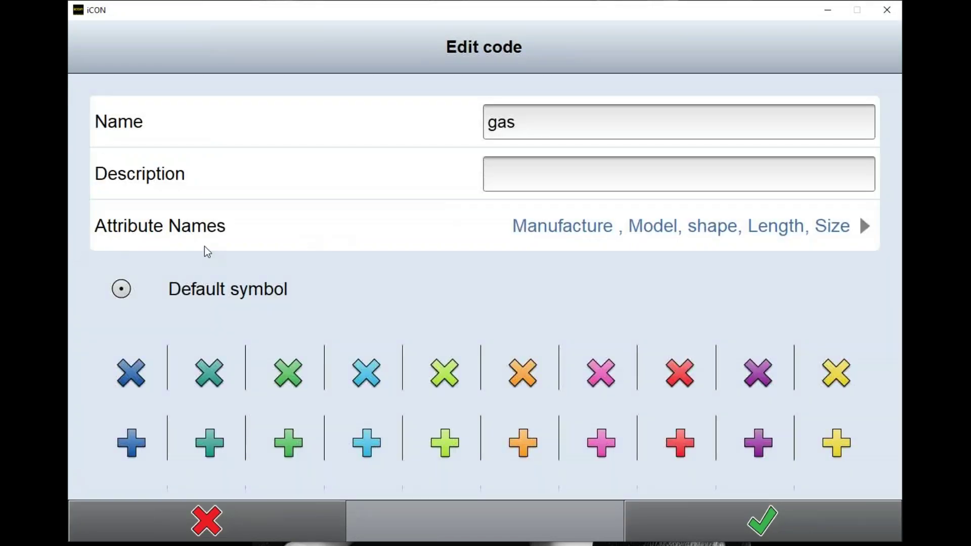
Step: Make Manufacture a list attribute with the entries 'manufacture 1' and 'manufacture2'
{"action": "left_click", "coordinate": [625, 227]}
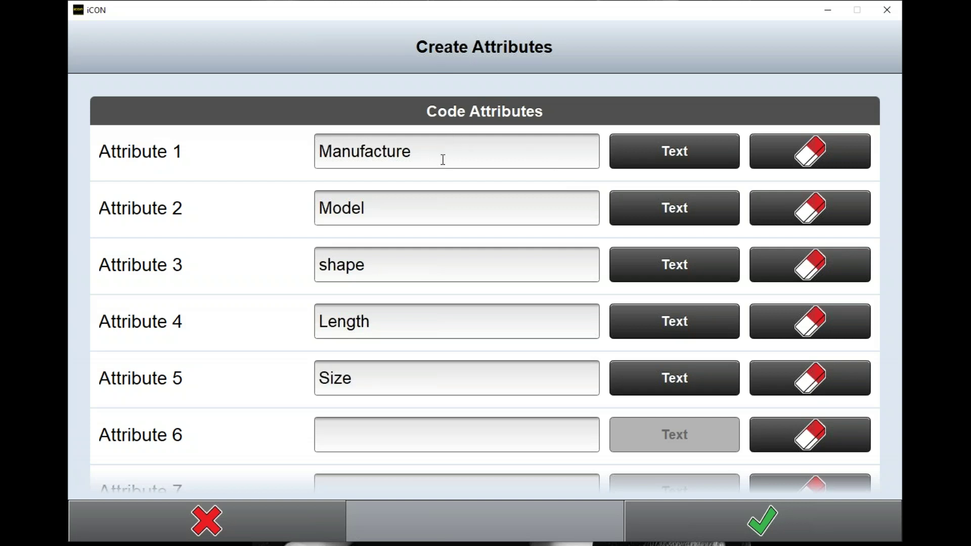
{"action": "left_click", "coordinate": [682, 150]}
{"action": "left_click", "coordinate": [424, 236]}
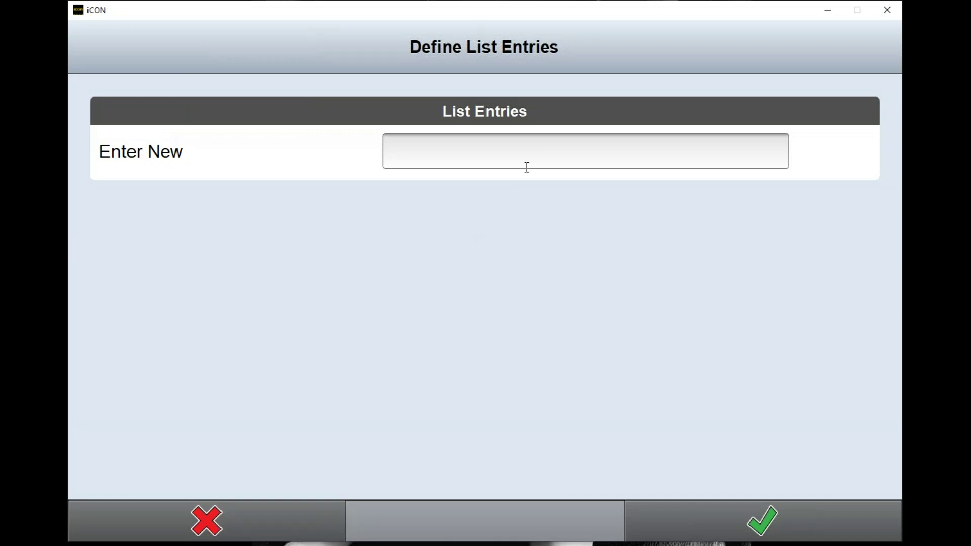
{"action": "left_click", "coordinate": [451, 147]}
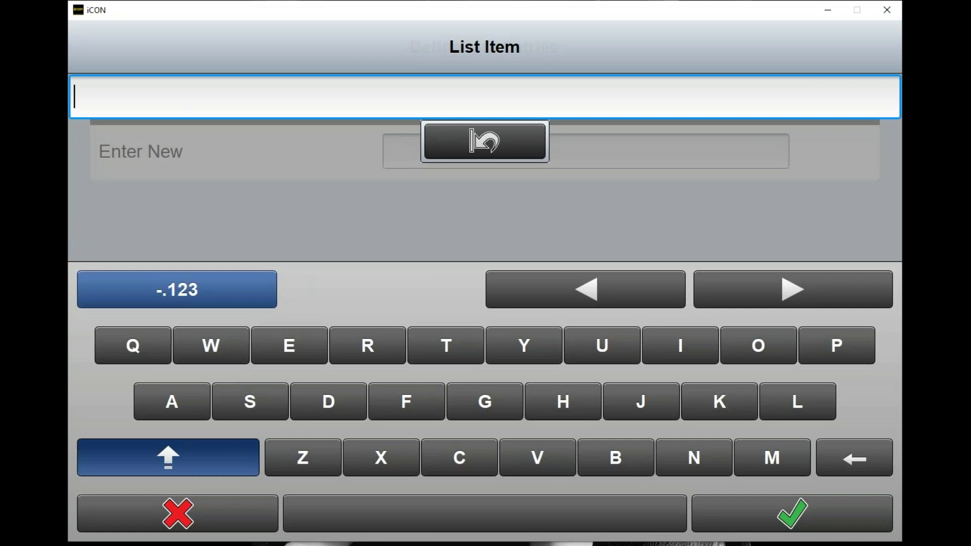
{"action": "type", "text": "manuf"}
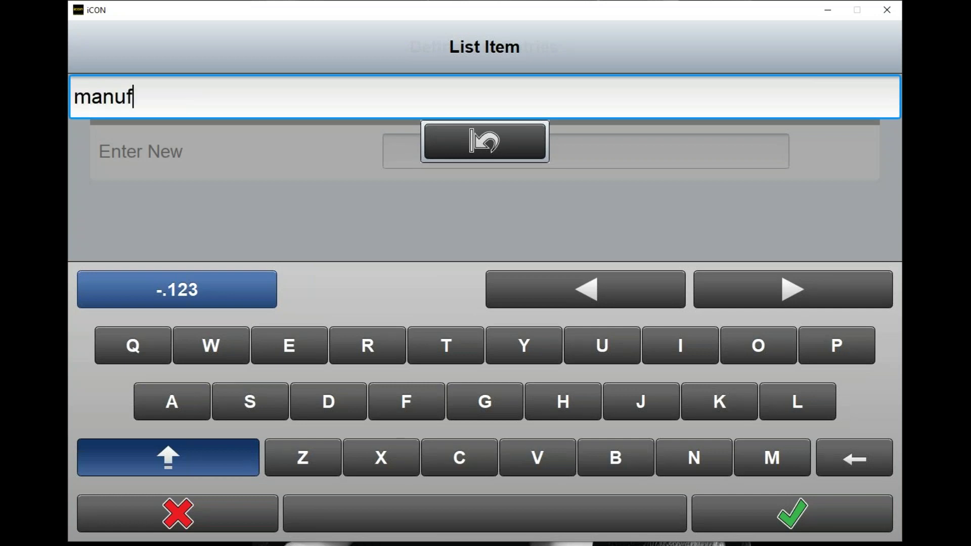
{"action": "type", "text": "acture 1"}
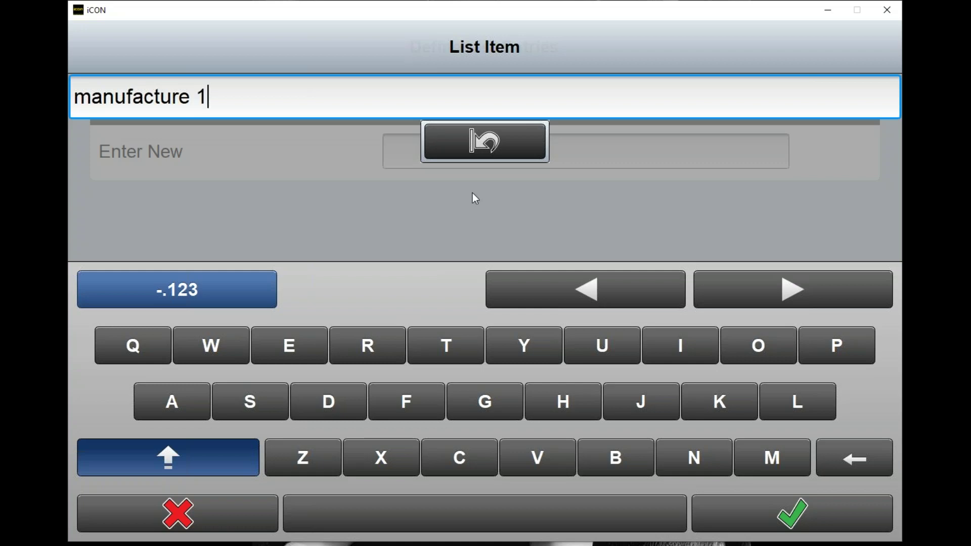
{"action": "left_click", "coordinate": [767, 515]}
{"action": "left_click", "coordinate": [520, 153]}
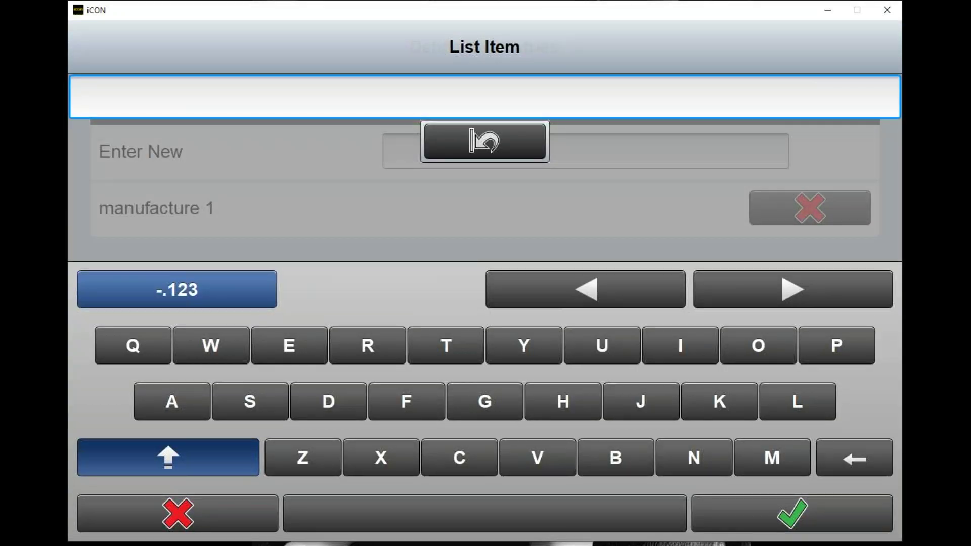
{"action": "type", "text": "manuf"}
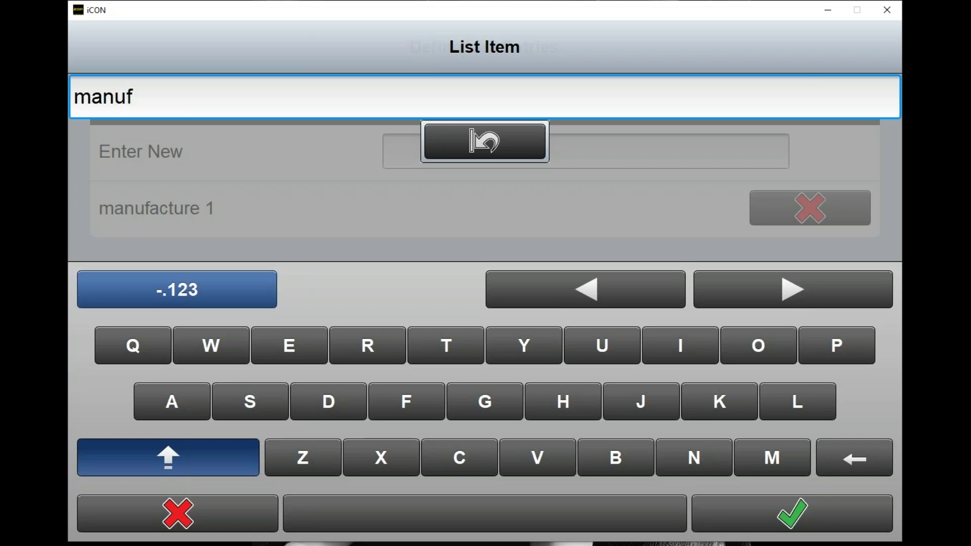
{"action": "type", "text": "acture2"}
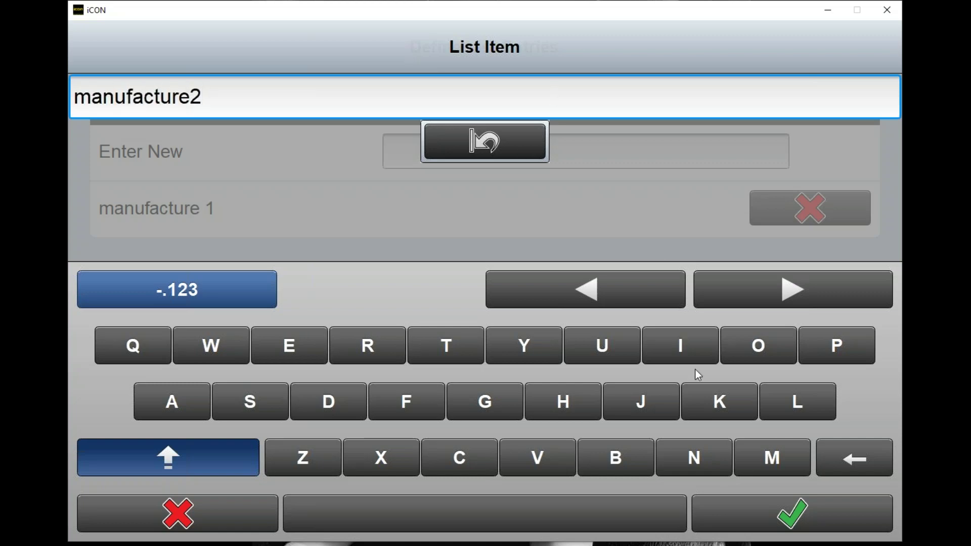
{"action": "left_click", "coordinate": [813, 521]}
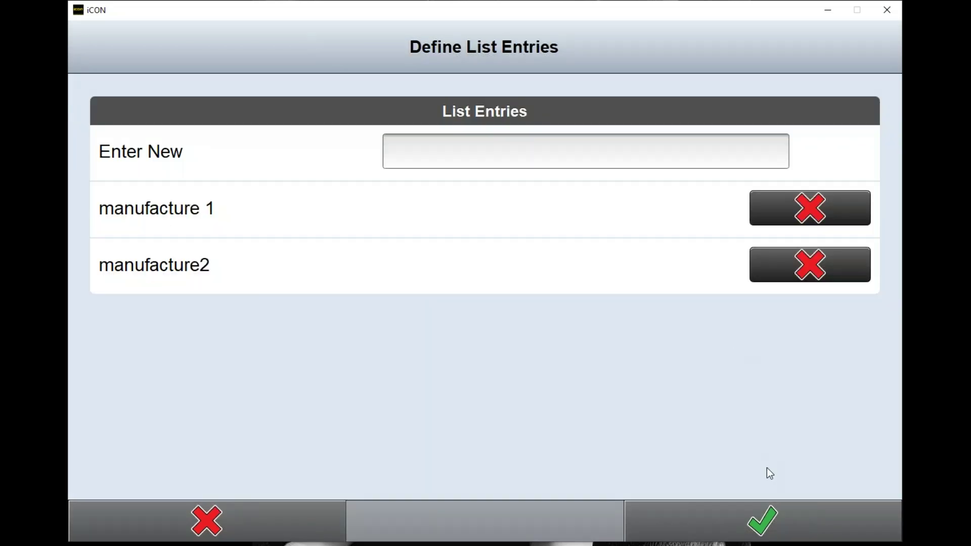
Step: Make Model a list attribute with the entries 'model 1' and 'model 2'
{"action": "left_click", "coordinate": [761, 523]}
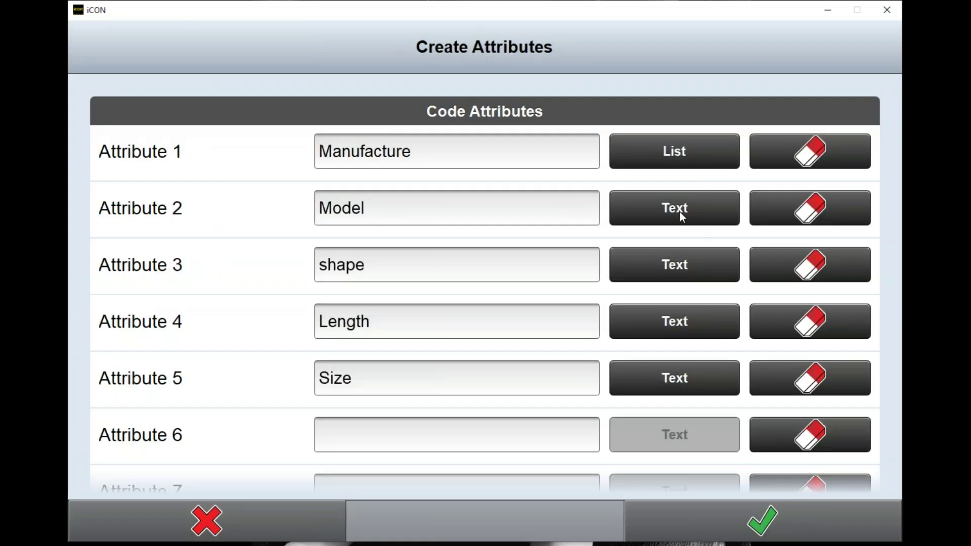
{"action": "left_click", "coordinate": [681, 214]}
{"action": "left_click", "coordinate": [329, 232]}
{"action": "left_click", "coordinate": [450, 152]}
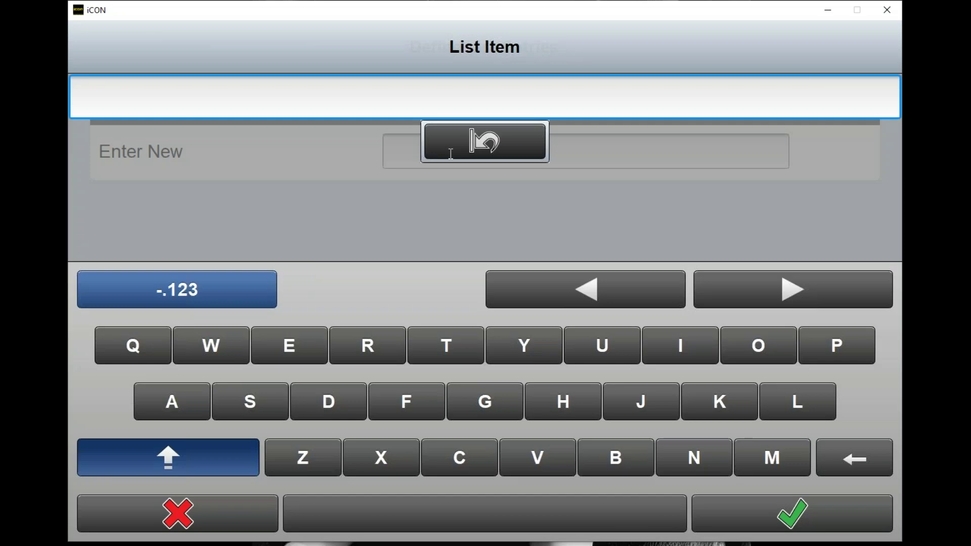
{"action": "type", "text": "model"}
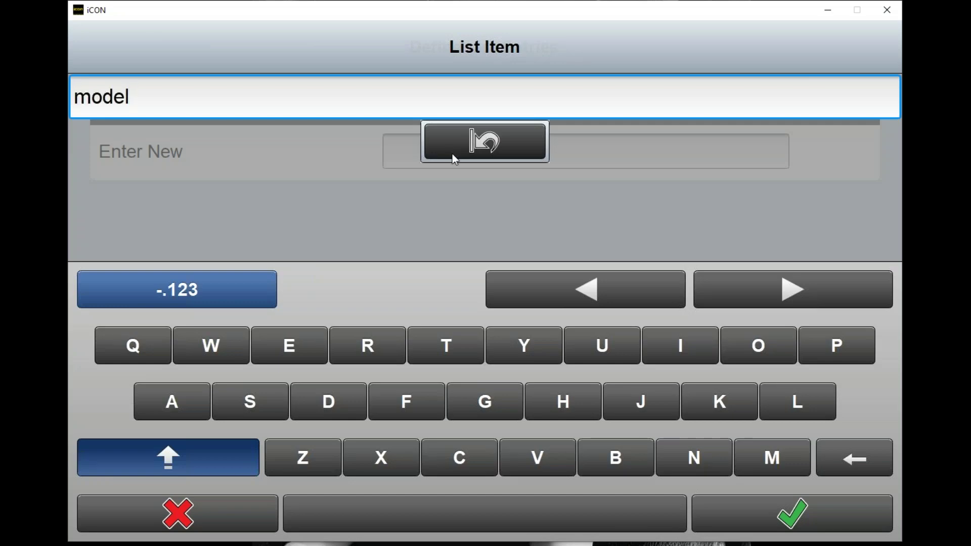
{"action": "type", "text": " 1"}
{"action": "left_click", "coordinate": [764, 525]}
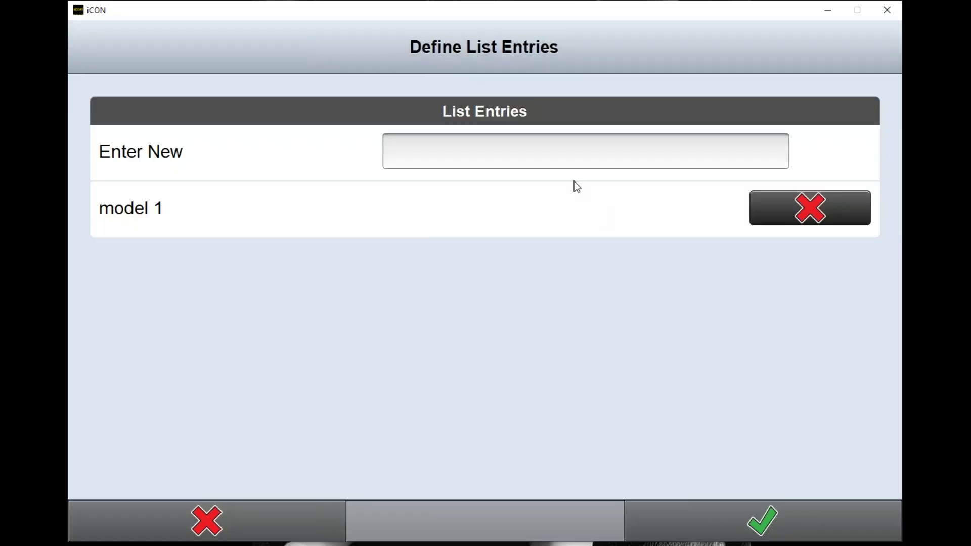
{"action": "left_click", "coordinate": [563, 160]}
{"action": "type", "text": "model "}
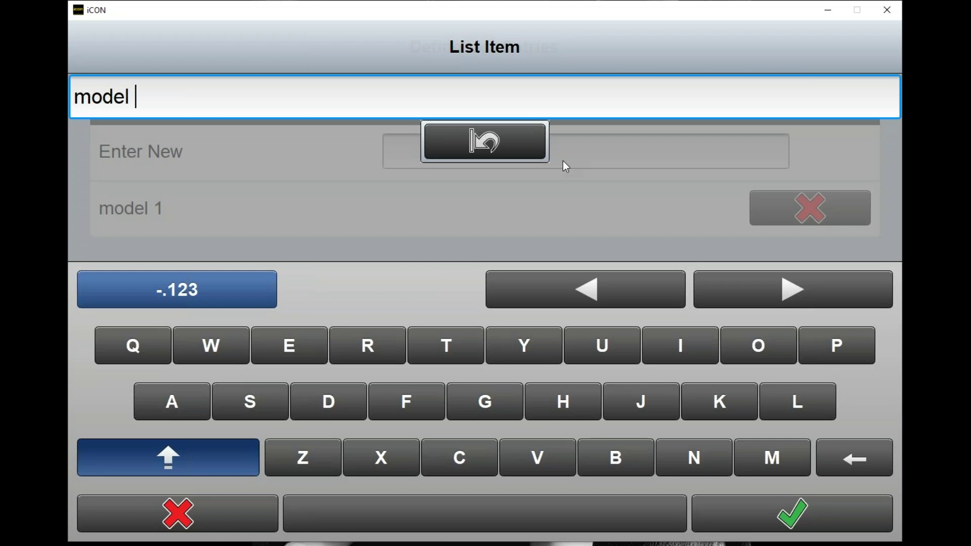
{"action": "type", "text": "2"}
{"action": "left_click", "coordinate": [779, 512]}
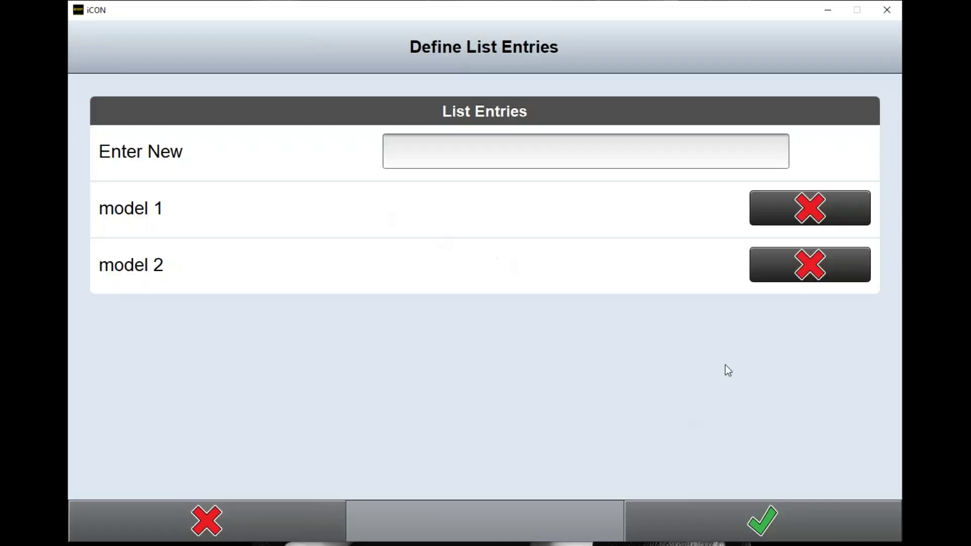
{"action": "left_click", "coordinate": [791, 517]}
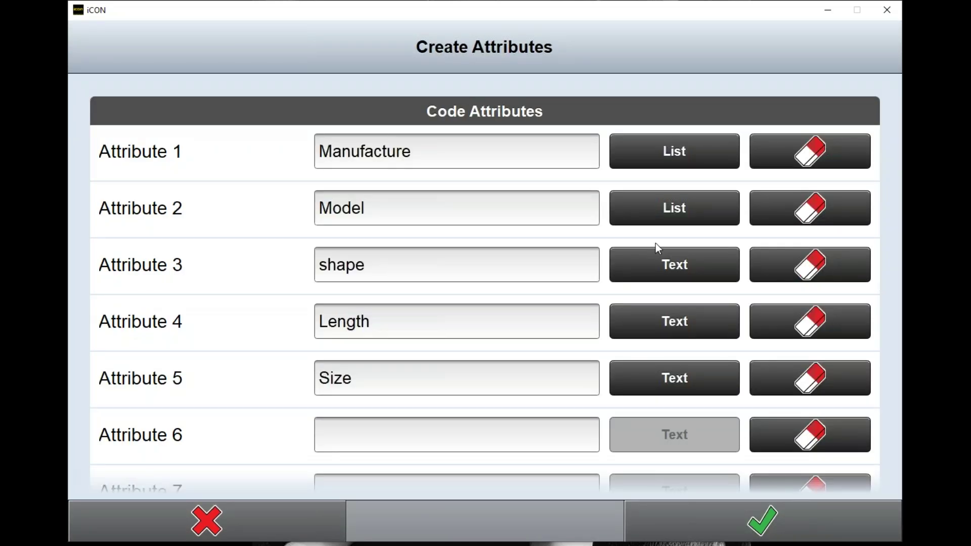
Step: Make shape a list attribute with the entries straight, T and elbow
{"action": "left_click", "coordinate": [669, 267]}
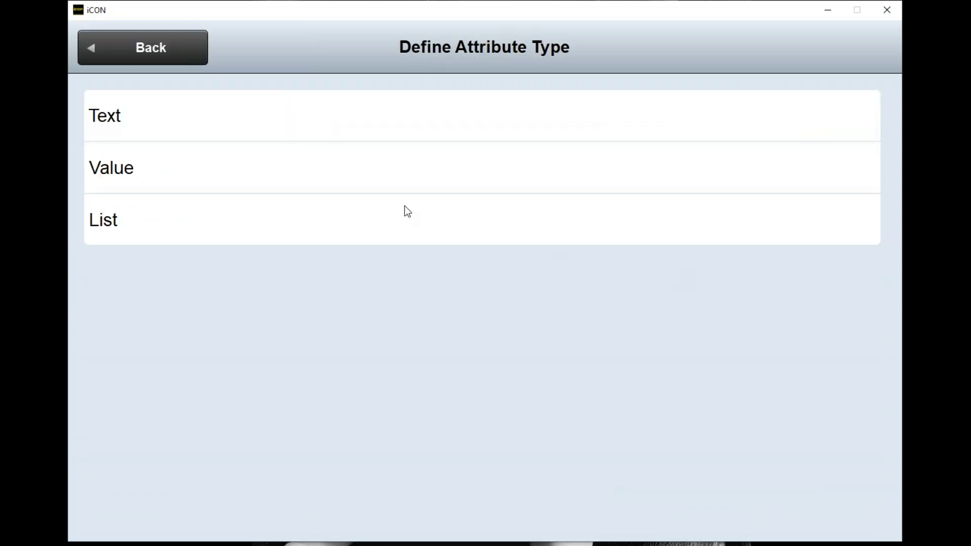
{"action": "left_click", "coordinate": [299, 223]}
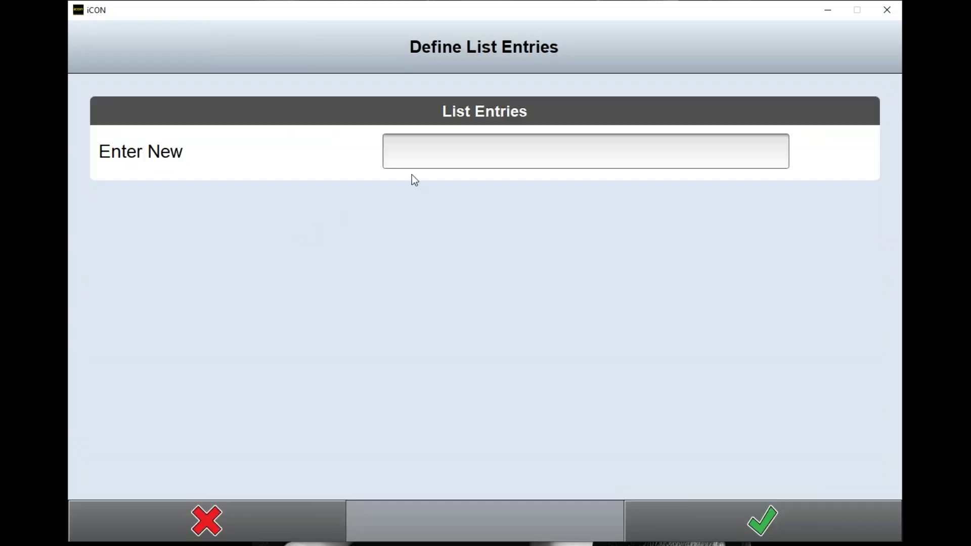
{"action": "left_click", "coordinate": [479, 163]}
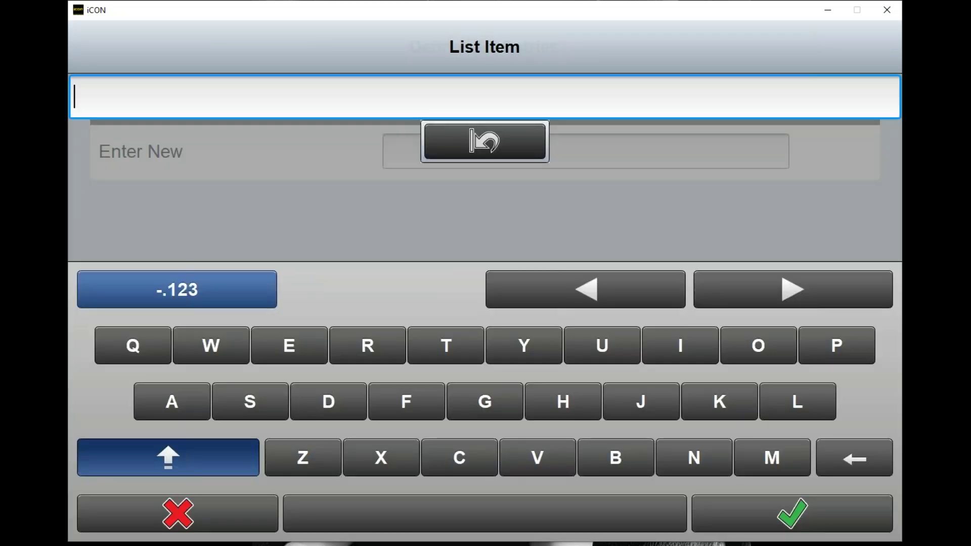
{"action": "type", "text": "straight"}
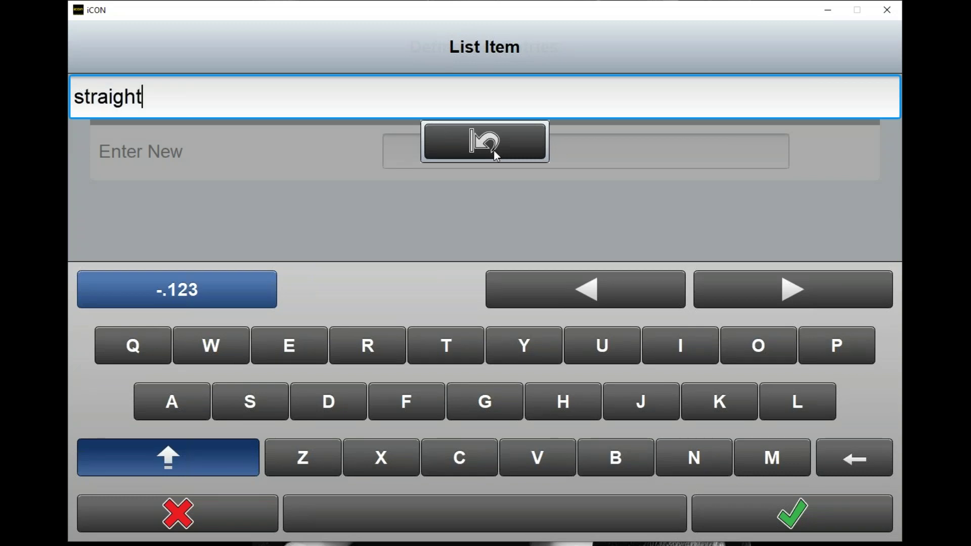
{"action": "left_click", "coordinate": [836, 514]}
{"action": "left_click", "coordinate": [563, 152]}
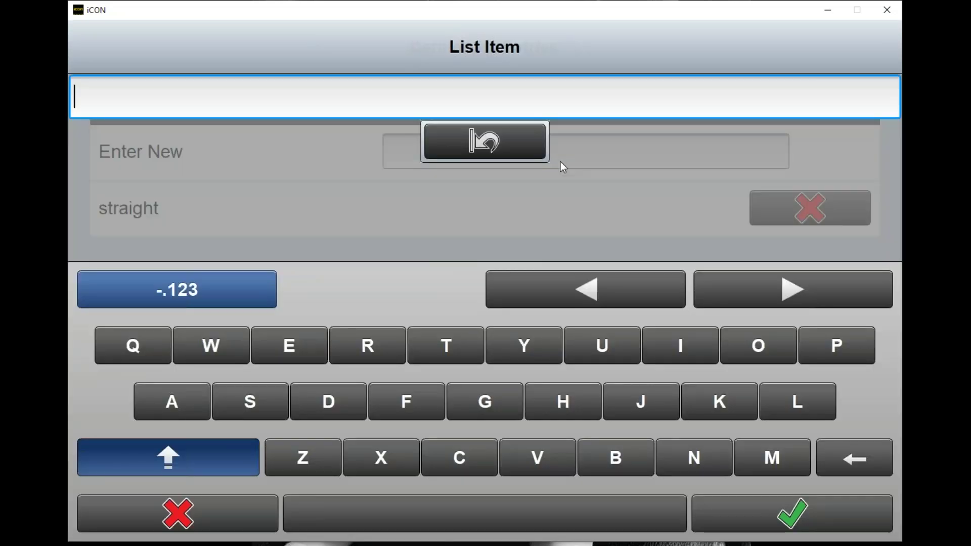
{"action": "type", "text": "T"}
{"action": "left_click", "coordinate": [796, 508]}
{"action": "left_click", "coordinate": [496, 156]}
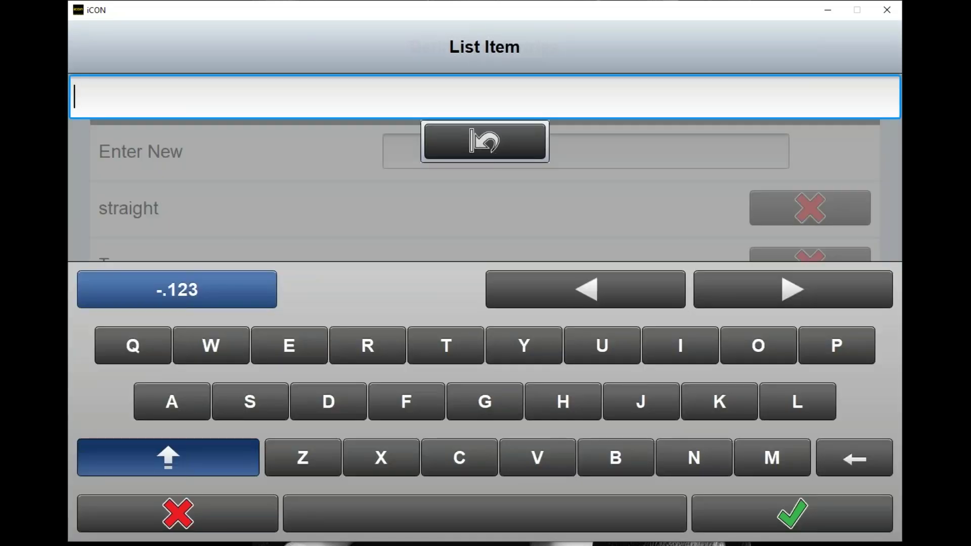
{"action": "type", "text": "elbow"}
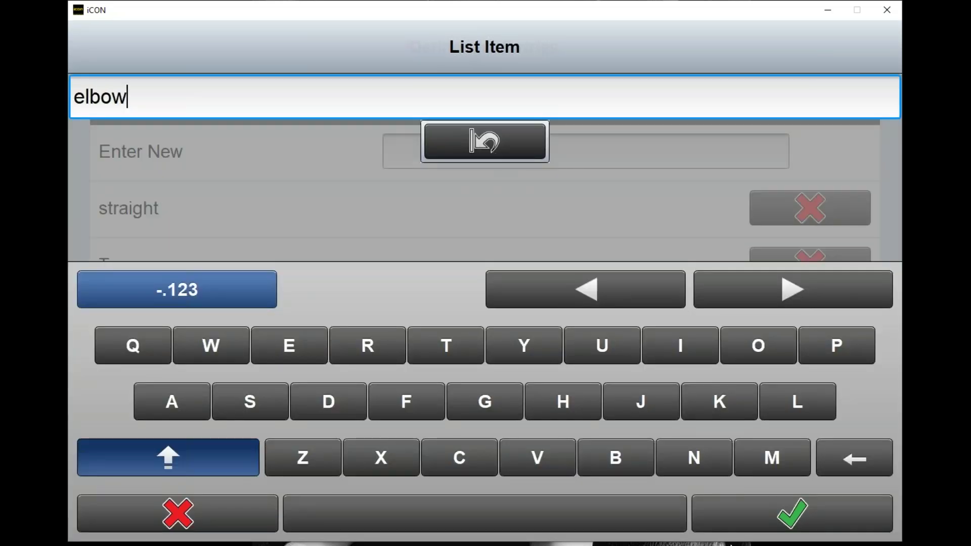
{"action": "left_click", "coordinate": [761, 529]}
{"action": "left_click", "coordinate": [761, 529]}
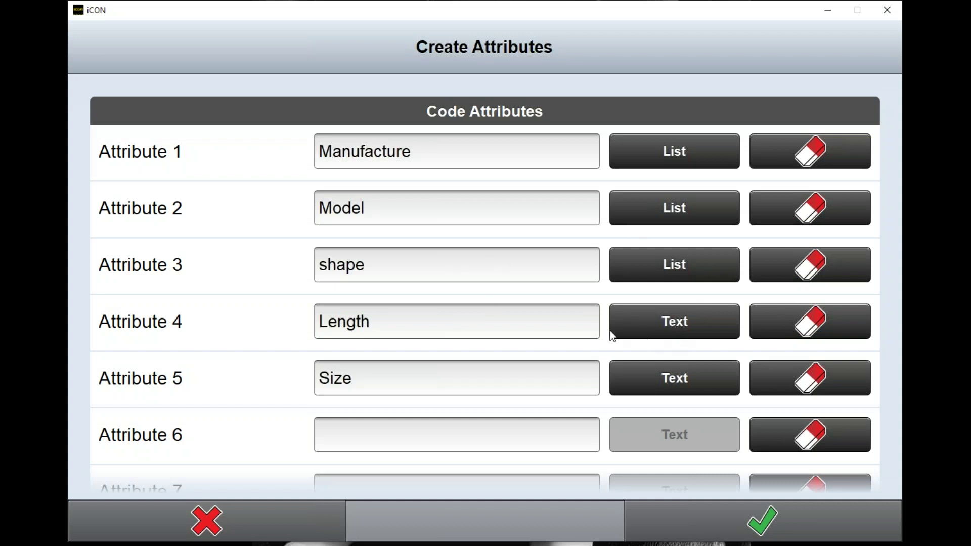
Step: Make Size a list attribute and add its first entry, '2 inch'
{"action": "left_click", "coordinate": [667, 380]}
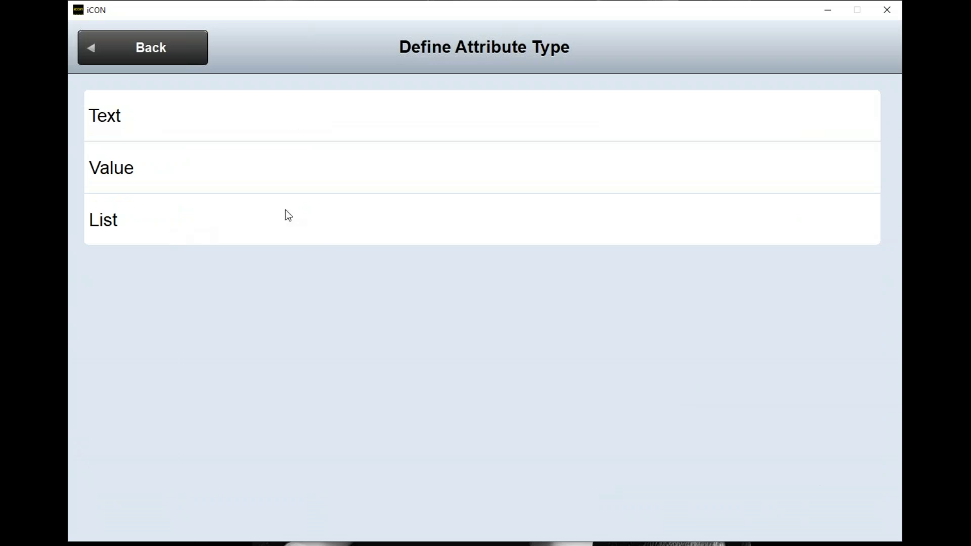
{"action": "left_click", "coordinate": [247, 225]}
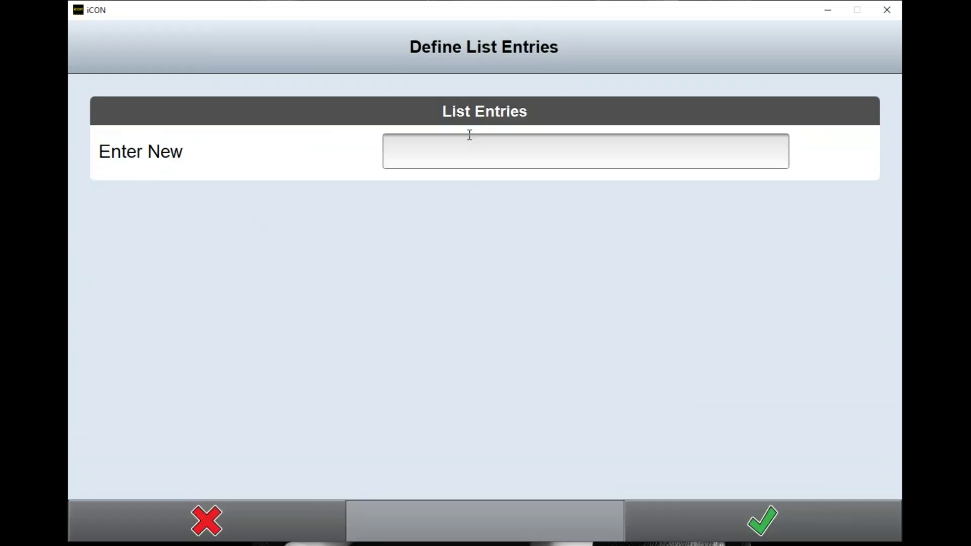
{"action": "left_click", "coordinate": [471, 152]}
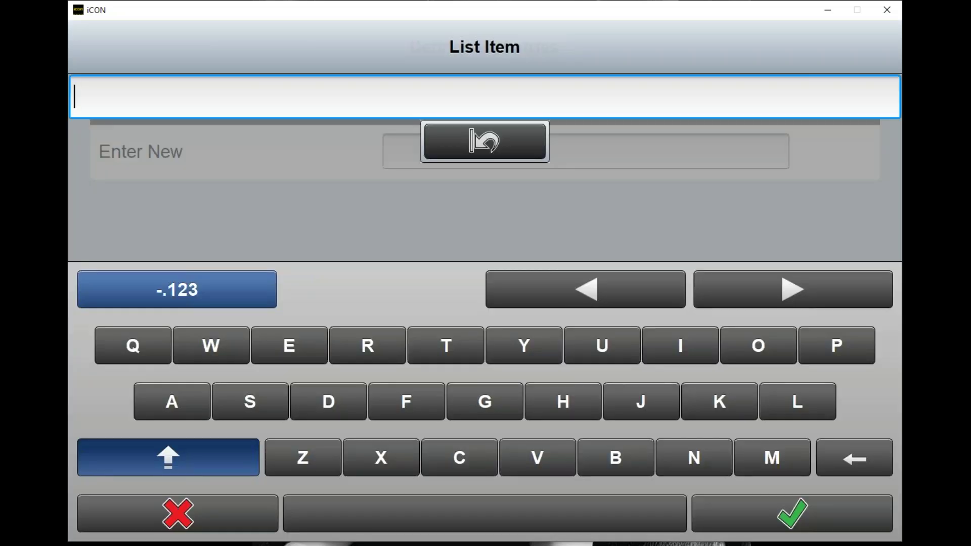
{"action": "type", "text": "2"}
{"action": "type", "text": " un"}
{"action": "key", "text": "BackSpace"}
{"action": "key", "text": "BackSpace"}
{"action": "type", "text": "ic"}
{"action": "key", "text": "BackSpace"}
{"action": "type", "text": "nch"}
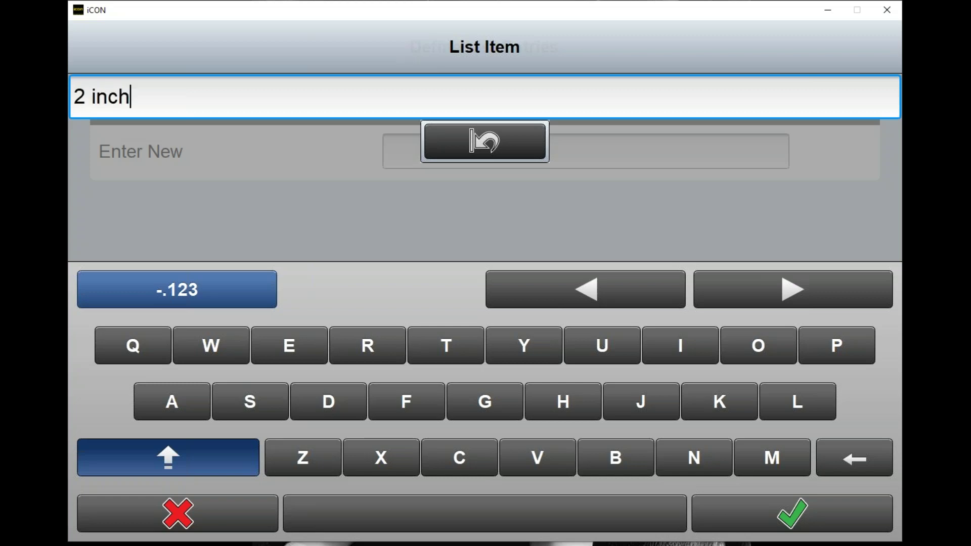
{"action": "left_click", "coordinate": [815, 526]}
Step: Add the Size entries '4 inch' and '6 inch' and confirm the list
{"action": "left_click", "coordinate": [487, 157]}
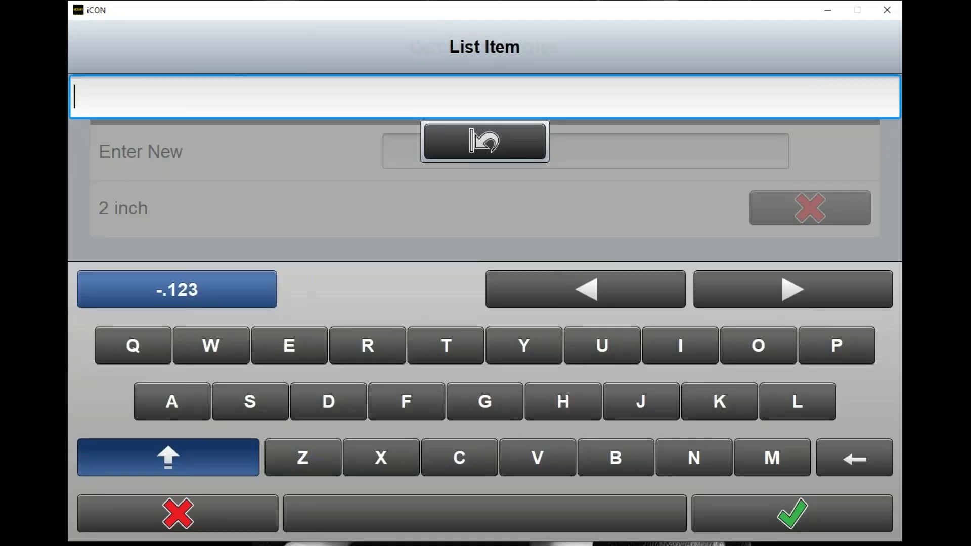
{"action": "type", "text": "4 inch"}
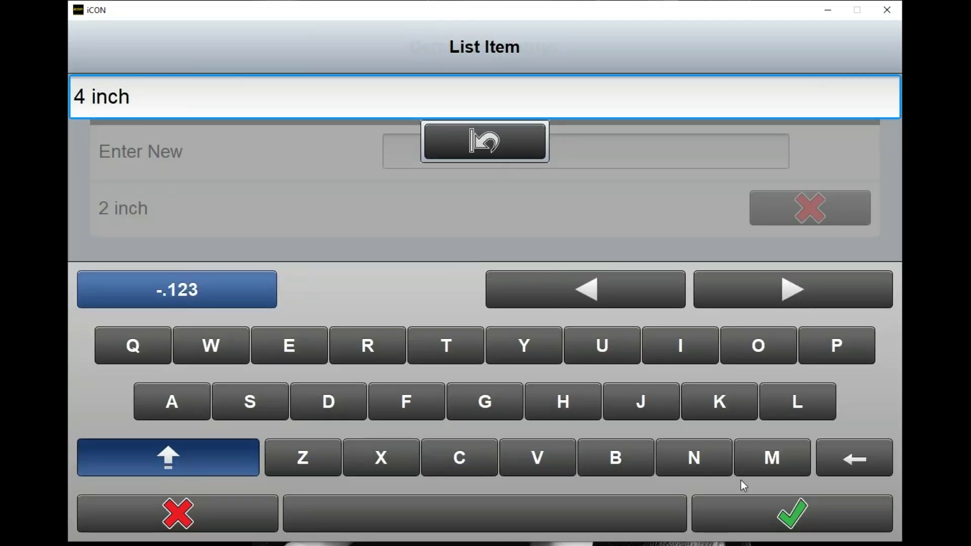
{"action": "left_click", "coordinate": [753, 500]}
{"action": "left_click", "coordinate": [567, 158]}
{"action": "type", "text": "6"}
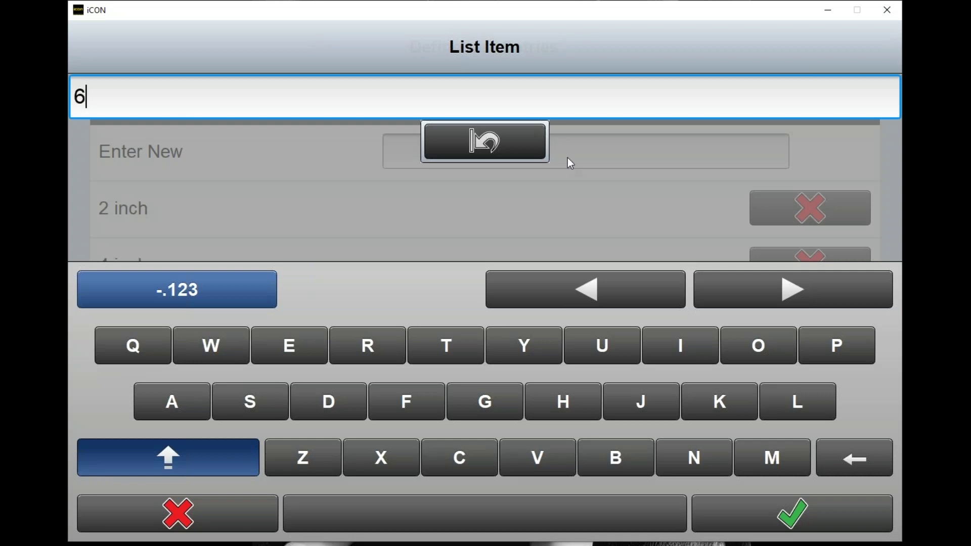
{"action": "type", "text": " inch"}
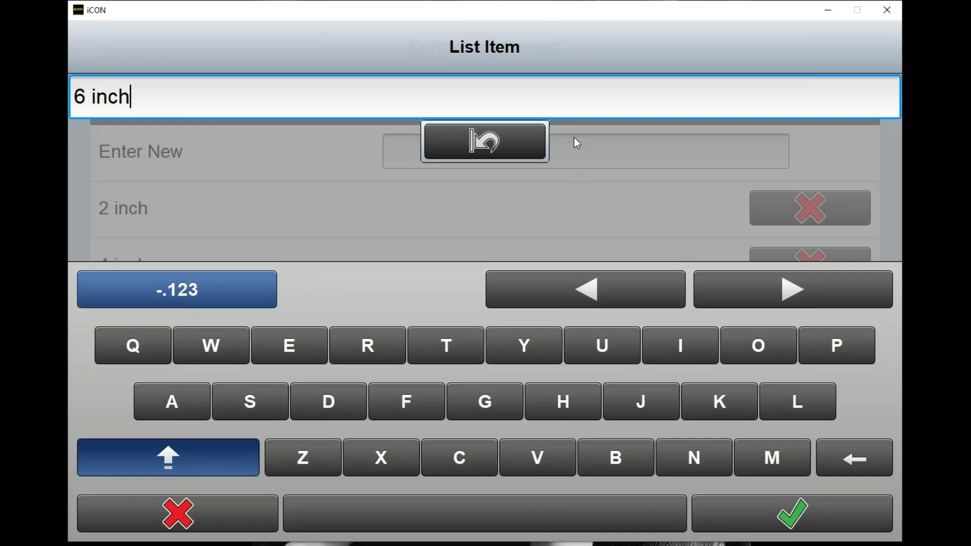
{"action": "left_click", "coordinate": [850, 508]}
{"action": "left_click", "coordinate": [800, 525]}
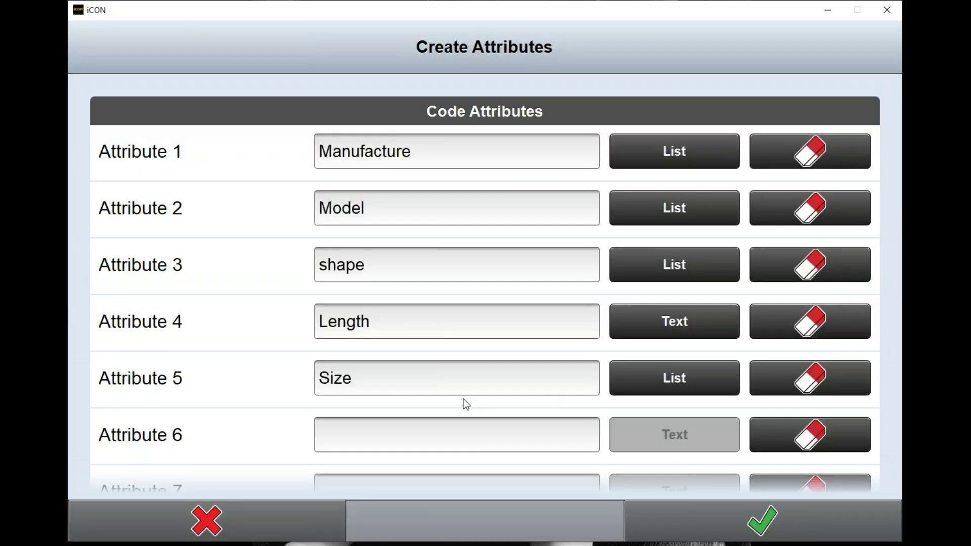
Step: Confirm the attributes, pick the red diamond symbol and save the gas code
{"action": "left_click", "coordinate": [766, 521]}
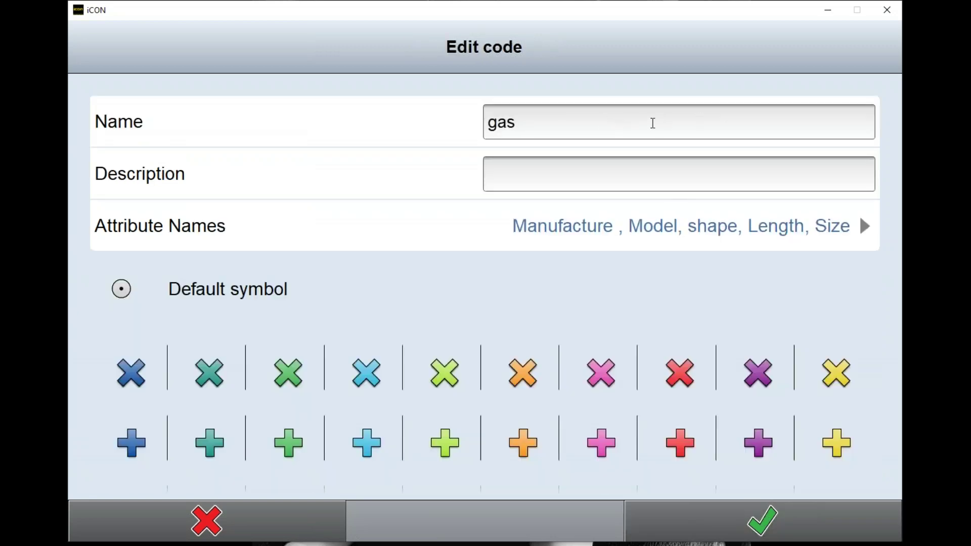
{"action": "scroll", "coordinate": [620, 424], "scroll_direction": "down", "scroll_amount": 5}
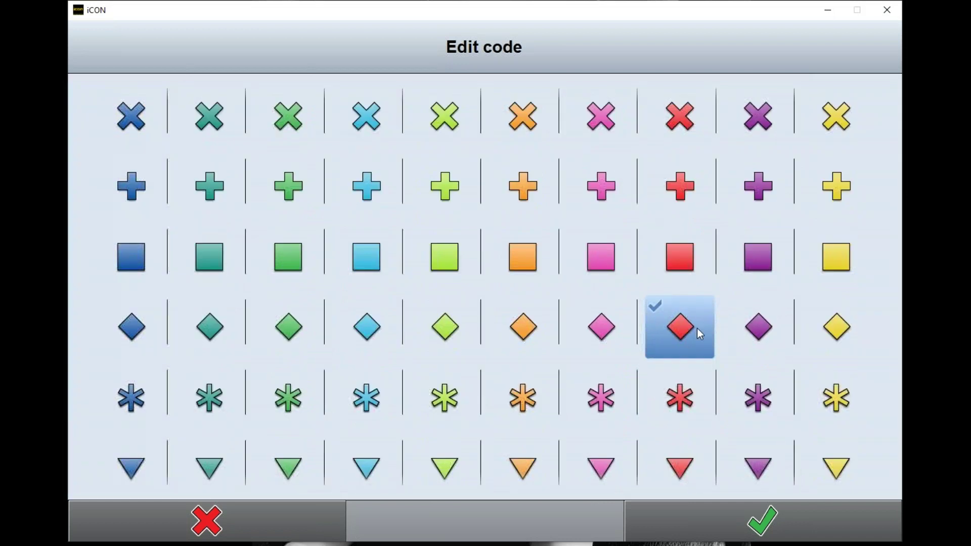
{"action": "left_click", "coordinate": [720, 524]}
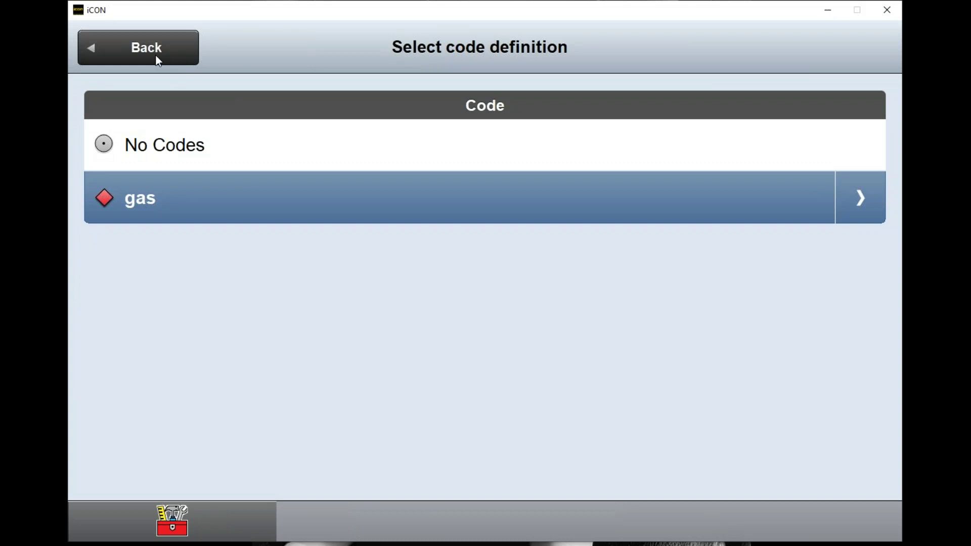
Step: Return to the map with gas active and start a new line
{"action": "left_click", "coordinate": [155, 59]}
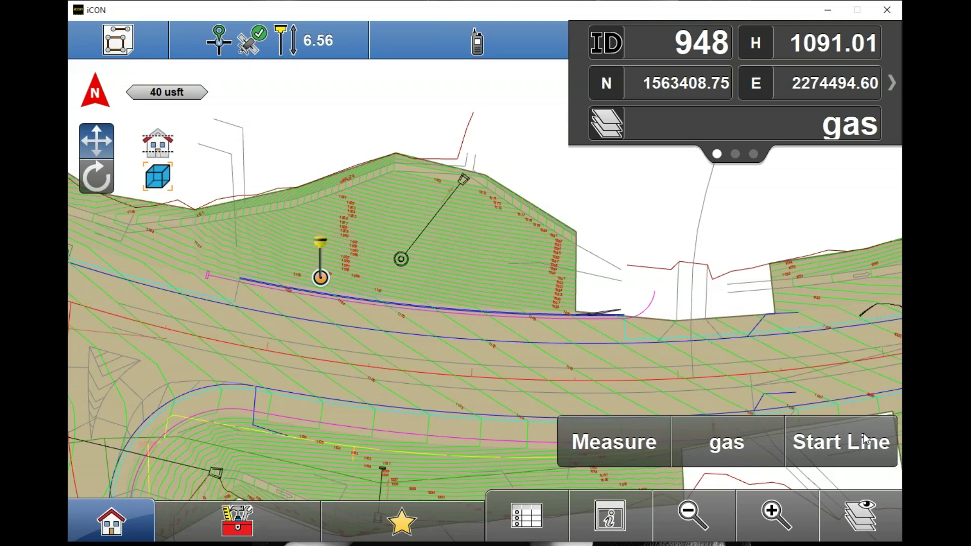
{"action": "left_click", "coordinate": [862, 448]}
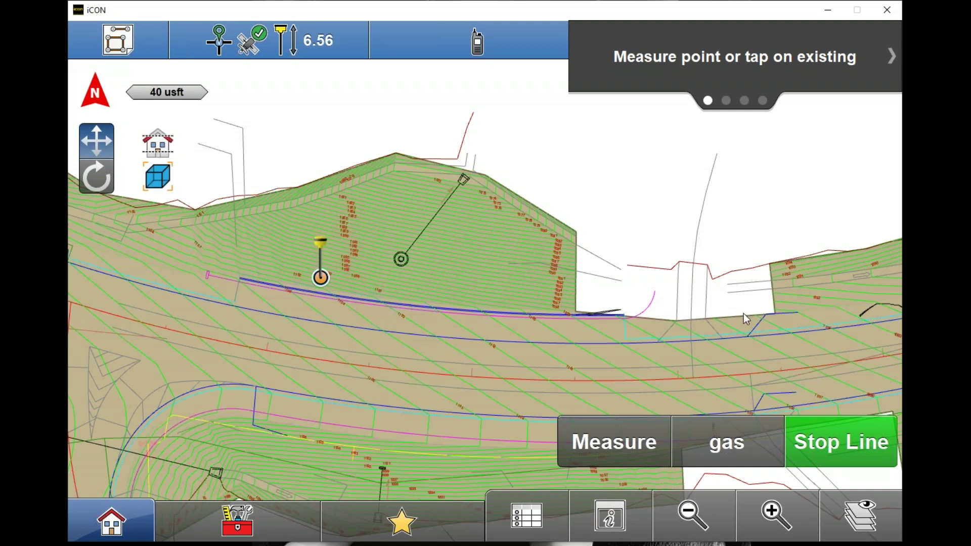
Step: Measure the first gas point, setting Manufacture to manufacture 1, Model to model 2, shape to straight
{"action": "left_click", "coordinate": [606, 450]}
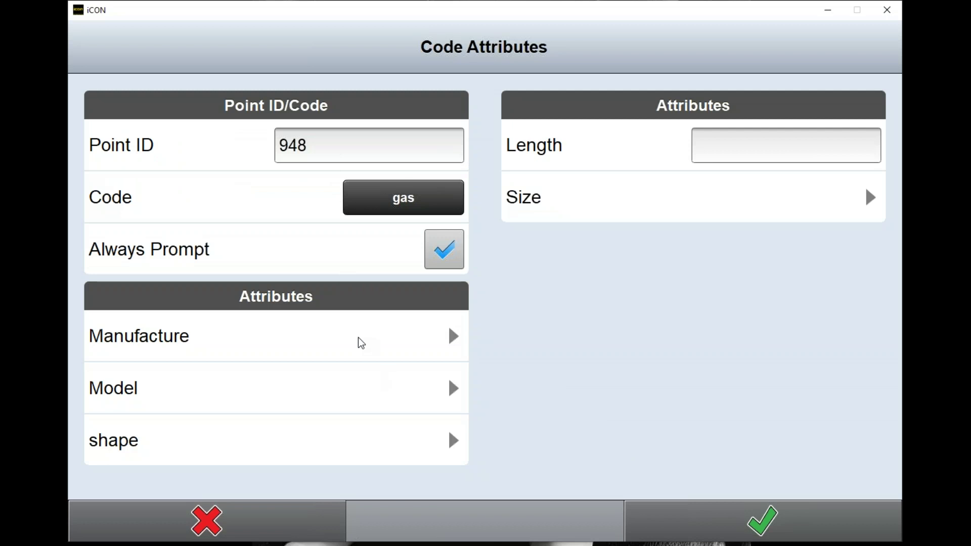
{"action": "left_click", "coordinate": [212, 345]}
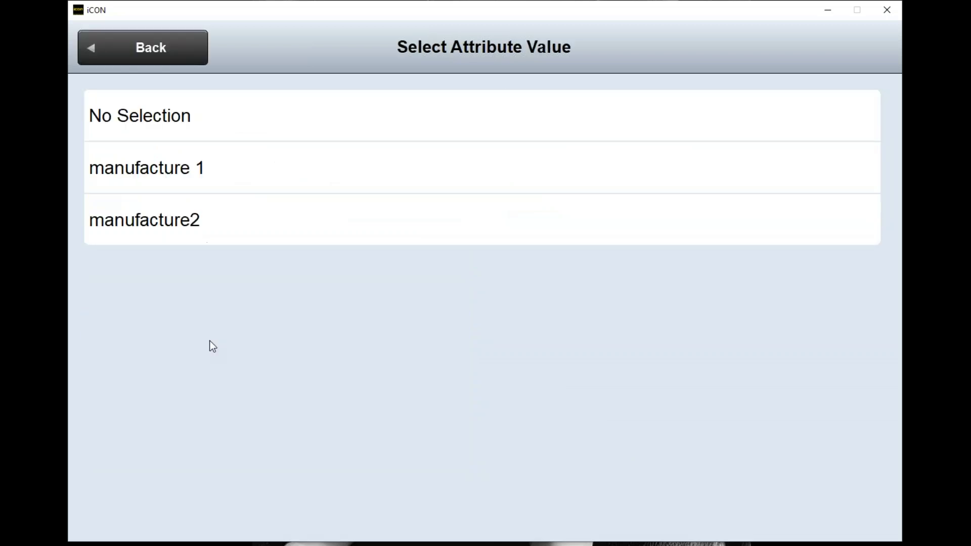
{"action": "left_click", "coordinate": [193, 167]}
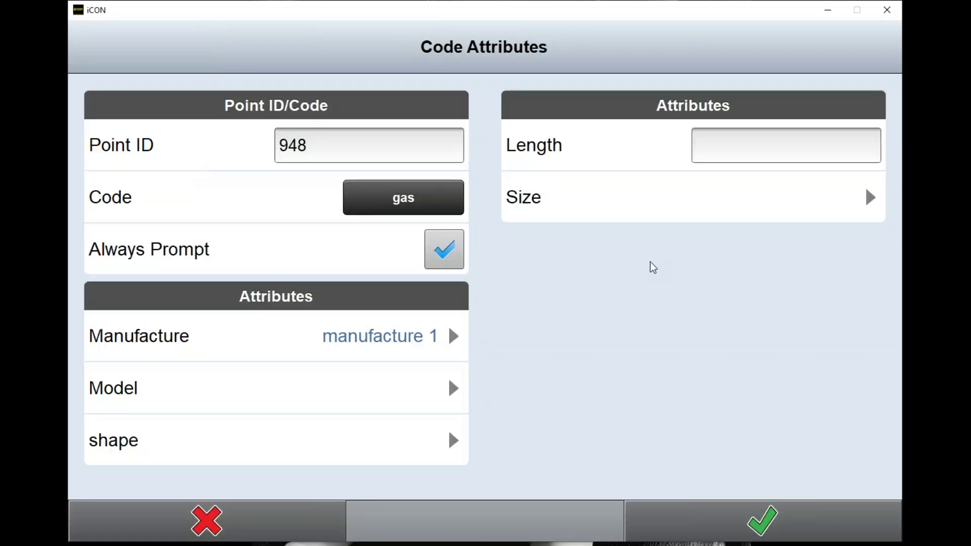
{"action": "left_click", "coordinate": [396, 391]}
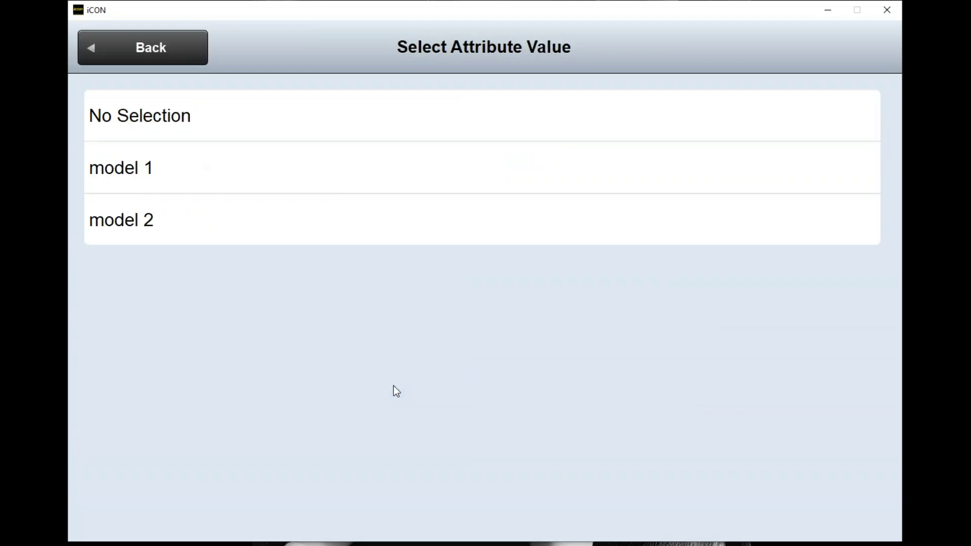
{"action": "left_click", "coordinate": [311, 226]}
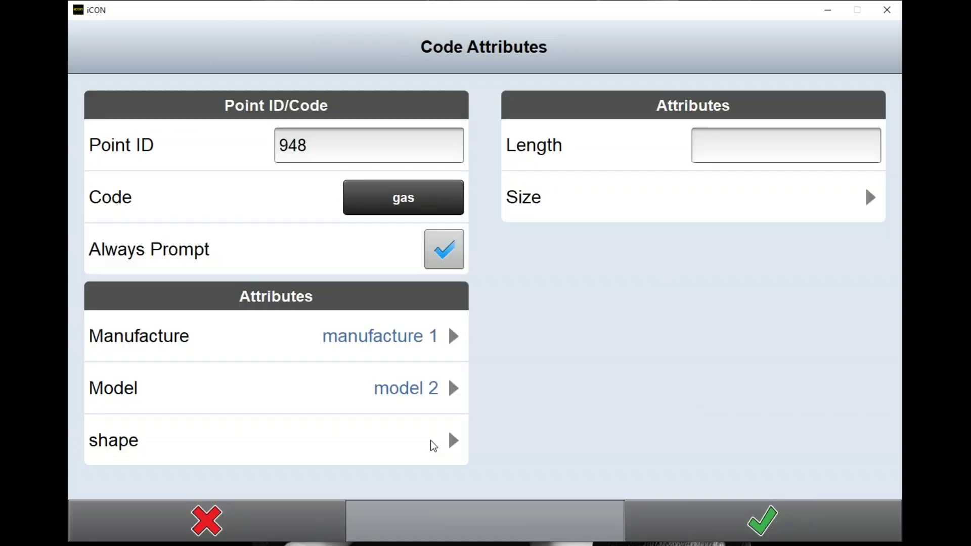
{"action": "left_click", "coordinate": [431, 440]}
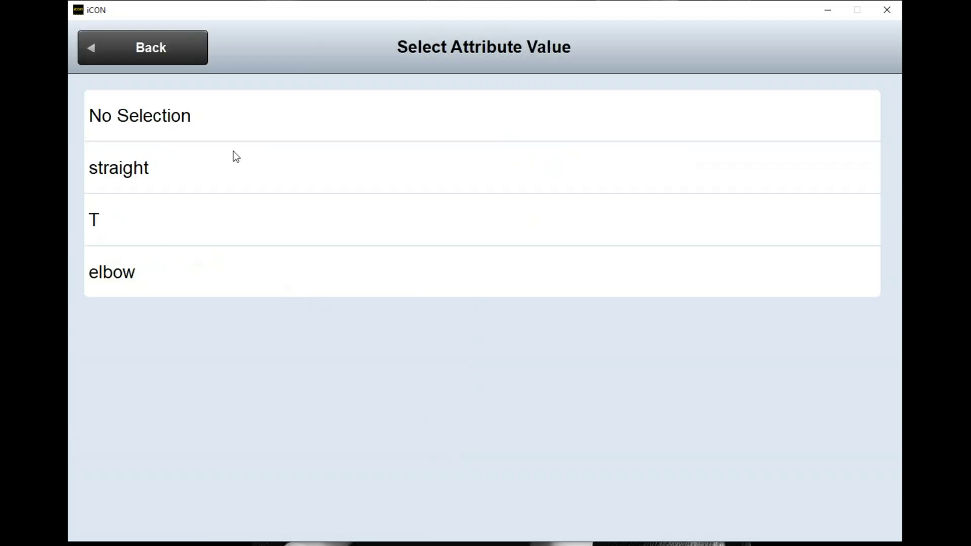
{"action": "left_click", "coordinate": [234, 167]}
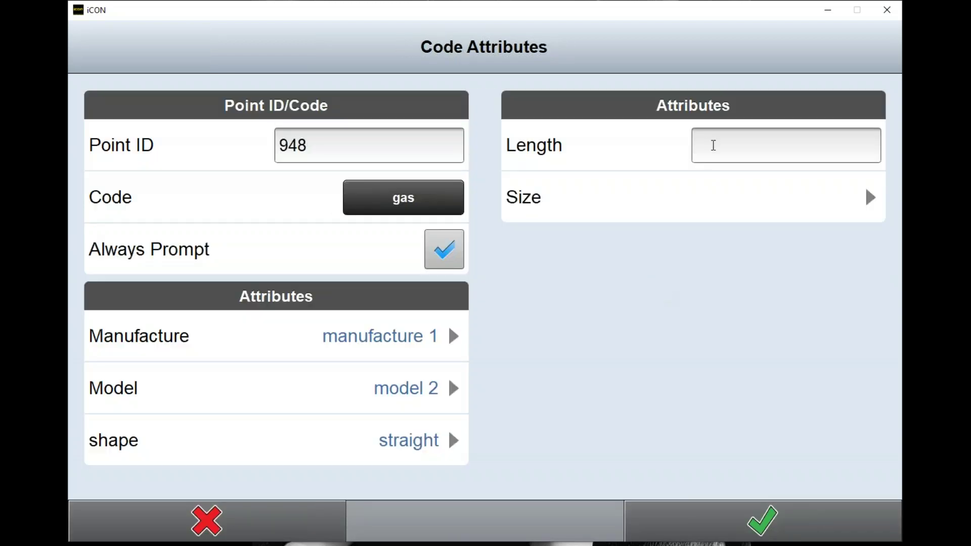
Step: Set Length to 20 and Size to 4 inch, then store gas point 948
{"action": "left_click", "coordinate": [713, 144]}
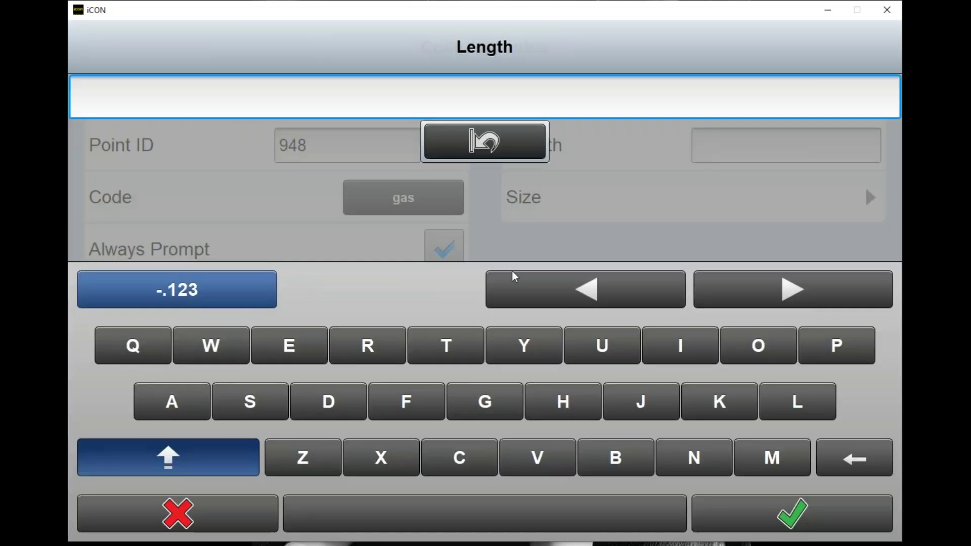
{"action": "left_click", "coordinate": [203, 298]}
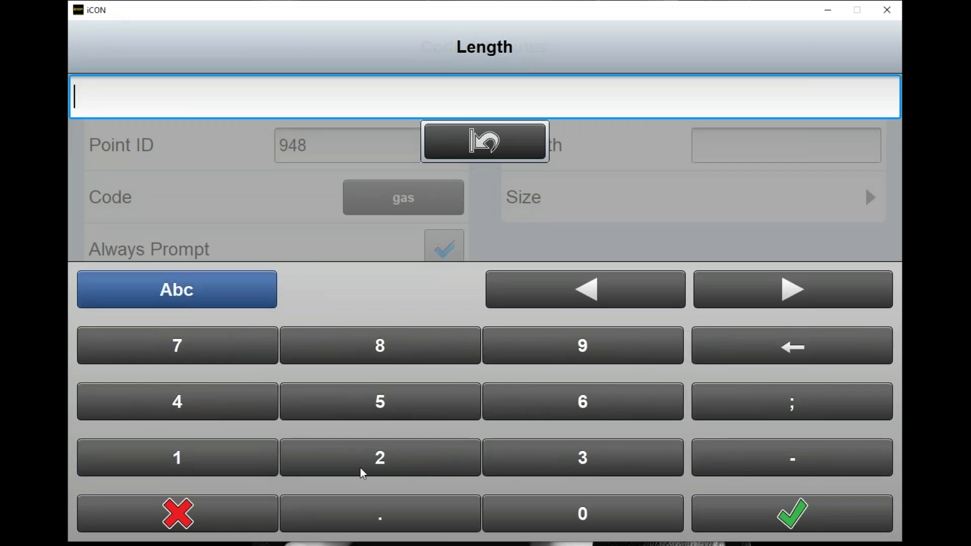
{"action": "left_click", "coordinate": [375, 458]}
{"action": "left_click", "coordinate": [610, 513]}
{"action": "left_click", "coordinate": [809, 527]}
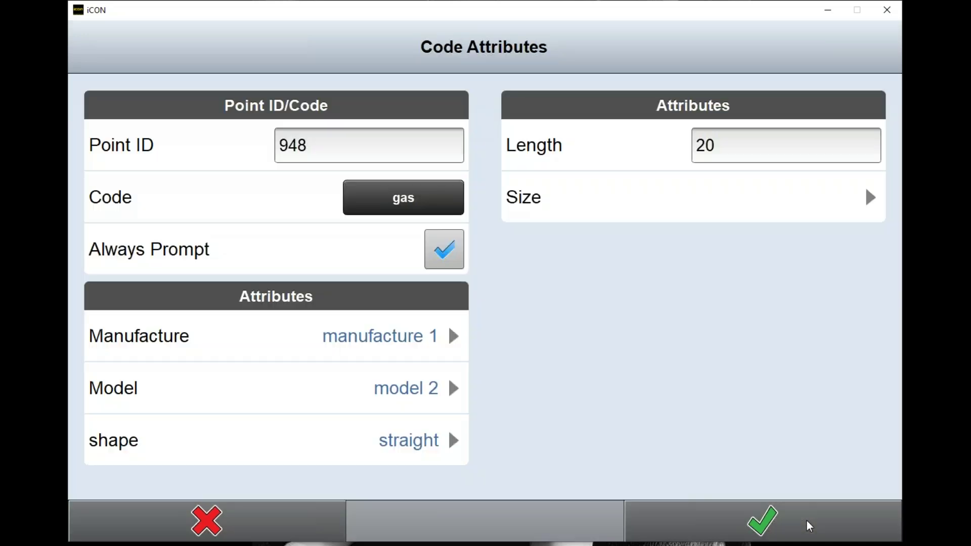
{"action": "left_click", "coordinate": [753, 195]}
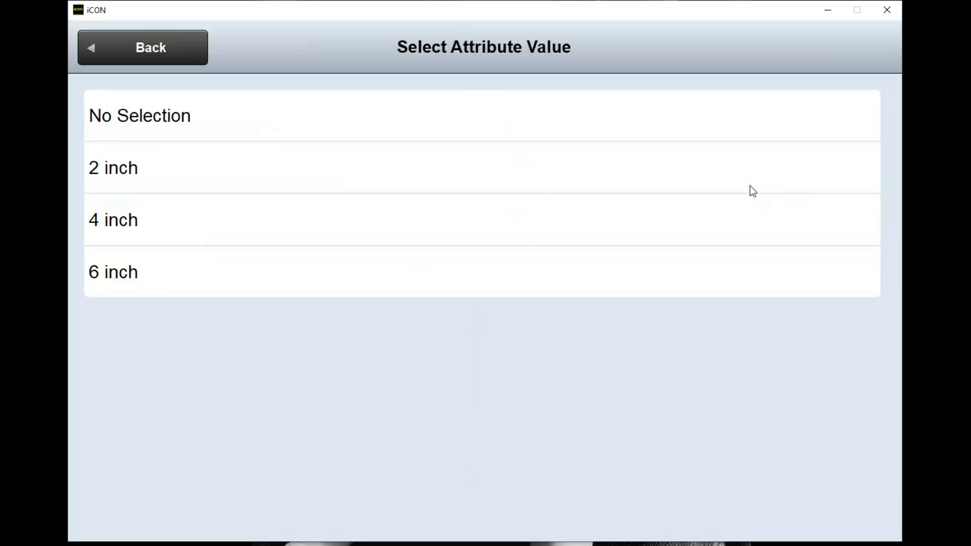
{"action": "left_click", "coordinate": [247, 216]}
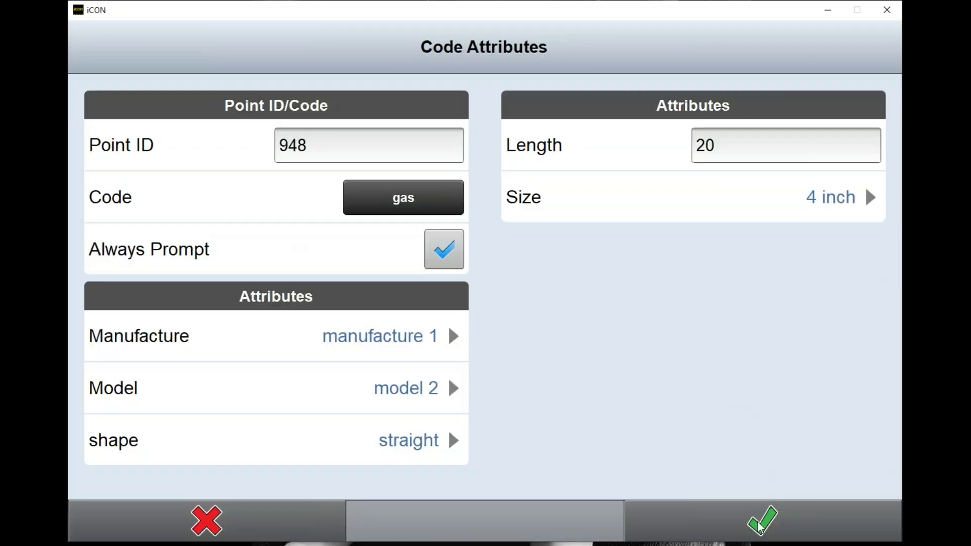
{"action": "left_click", "coordinate": [760, 526]}
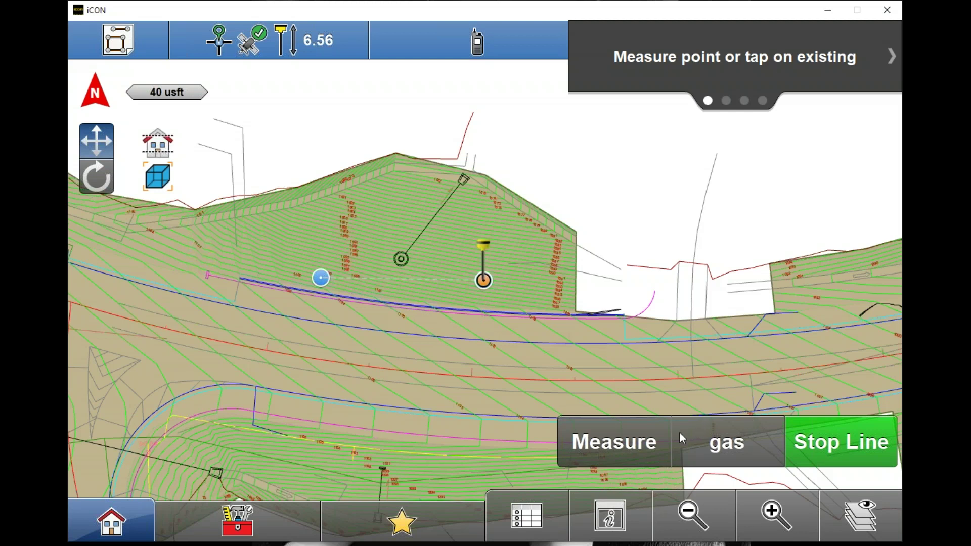
Step: Measure gas point 949 and store it with the unchanged attributes
{"action": "left_click", "coordinate": [629, 444]}
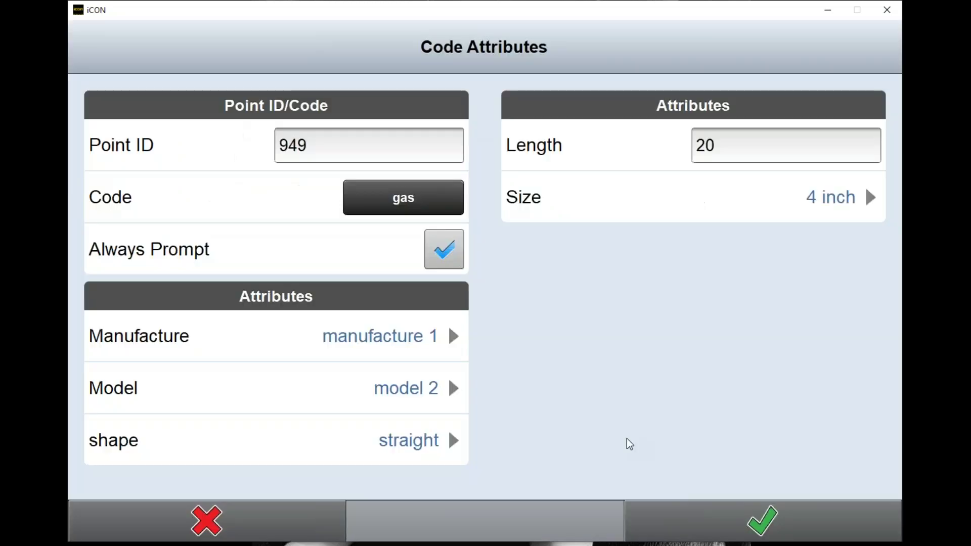
{"action": "left_click", "coordinate": [763, 528]}
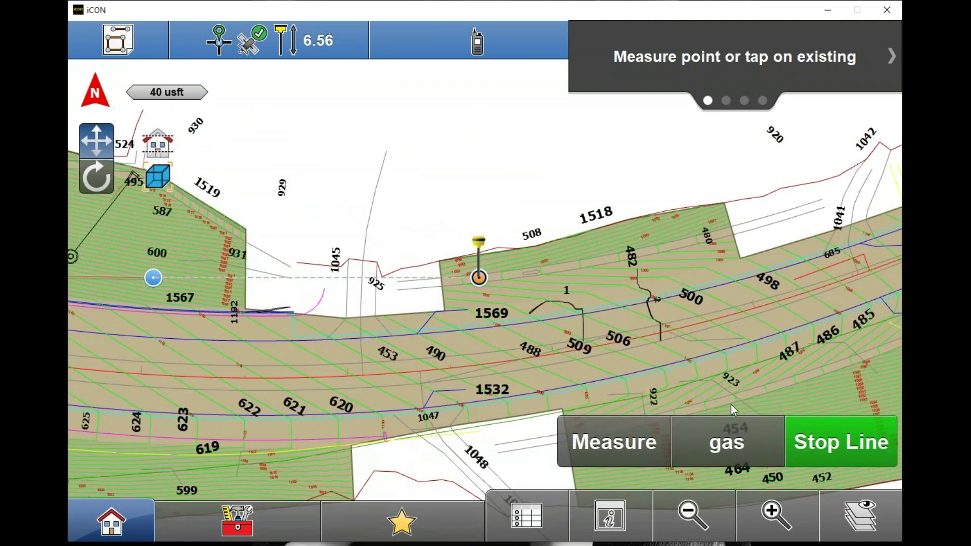
Step: Measure gas point 950, change its shape to T, and store it
{"action": "left_click", "coordinate": [611, 443]}
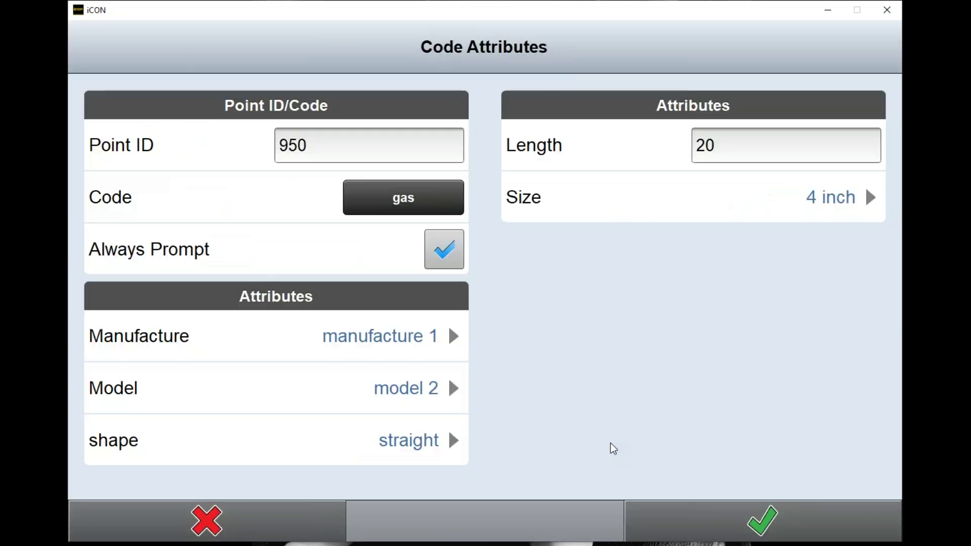
{"action": "left_click", "coordinate": [420, 443]}
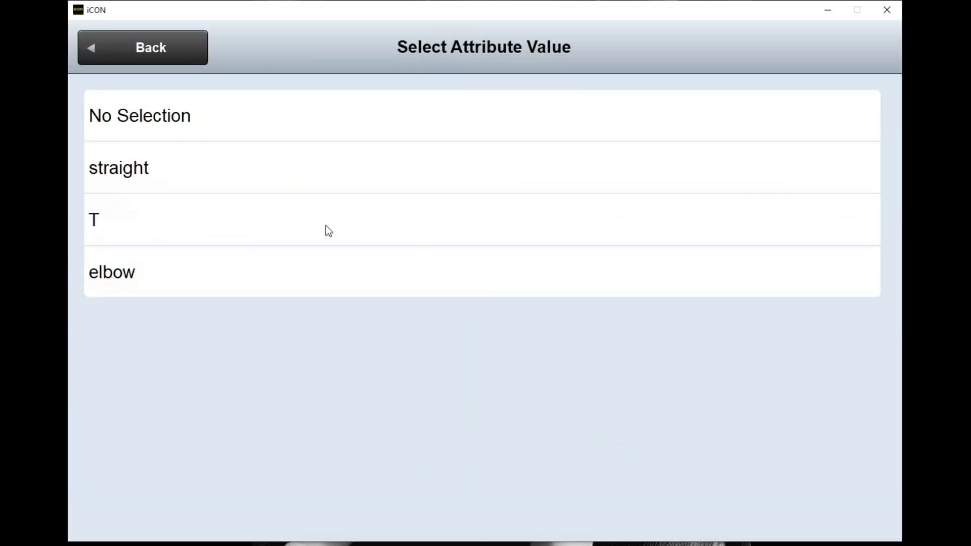
{"action": "left_click", "coordinate": [278, 232]}
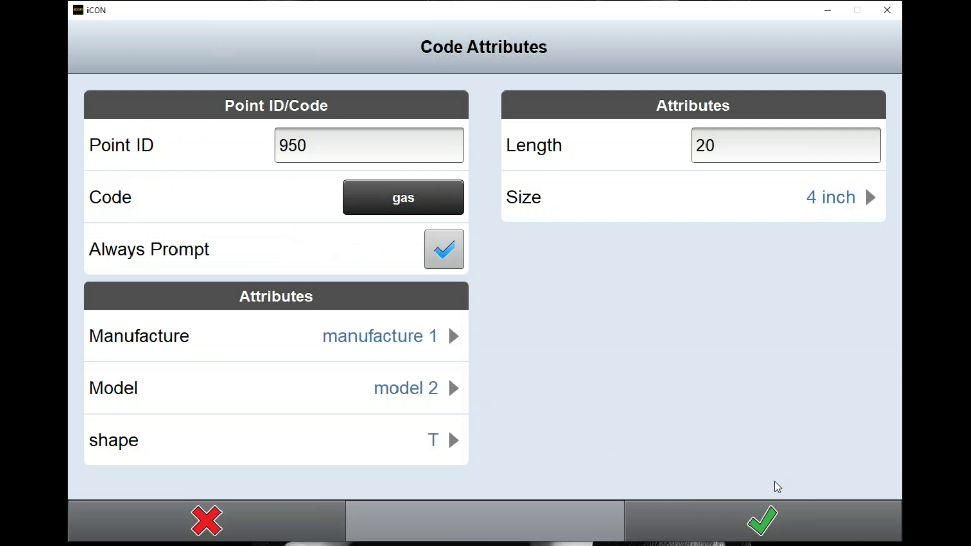
{"action": "left_click", "coordinate": [750, 526]}
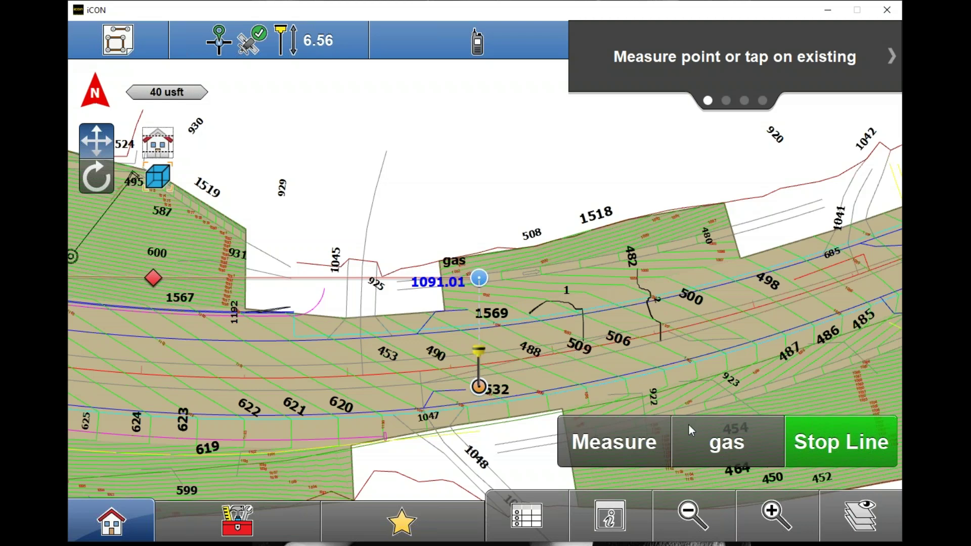
Step: Measure and store gas point 951, then stop the gas line
{"action": "left_click", "coordinate": [614, 446]}
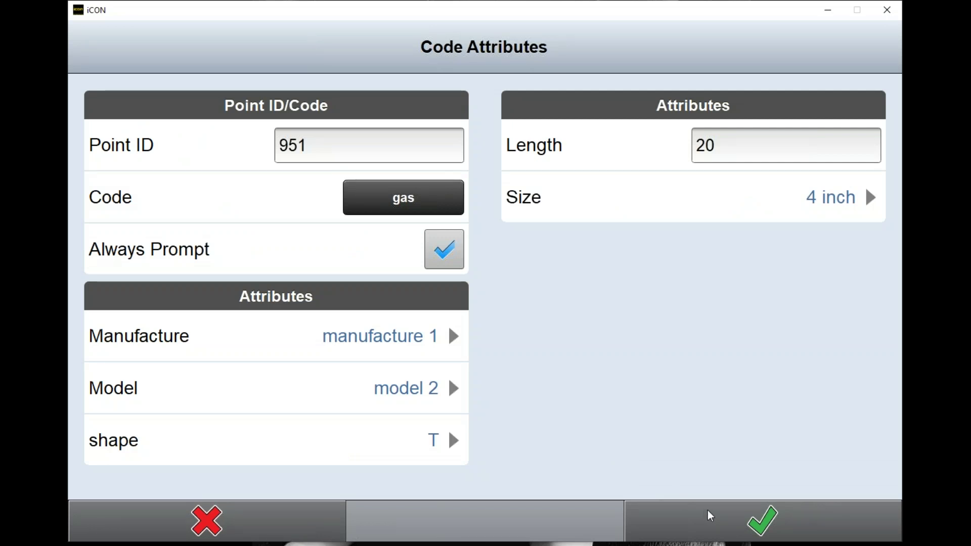
{"action": "left_click", "coordinate": [732, 521]}
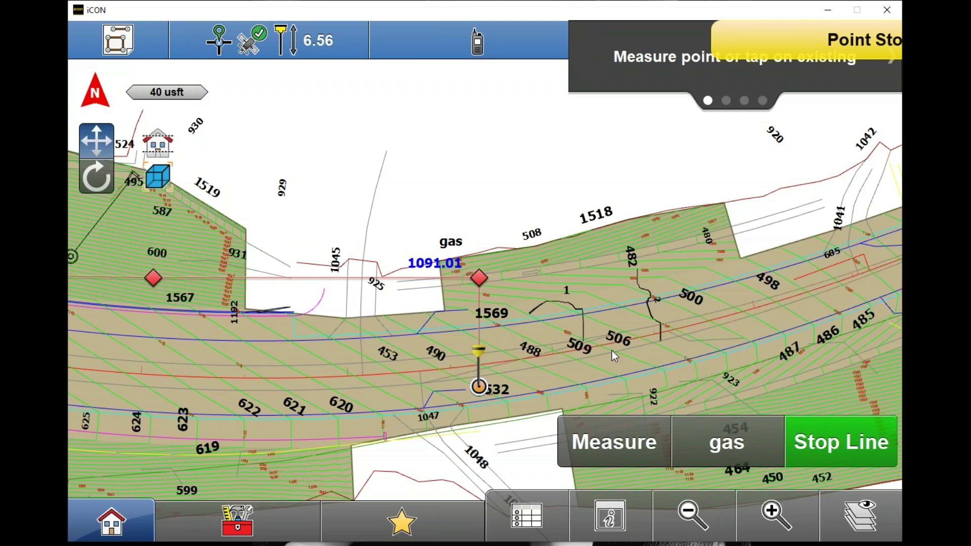
{"action": "left_click", "coordinate": [850, 441]}
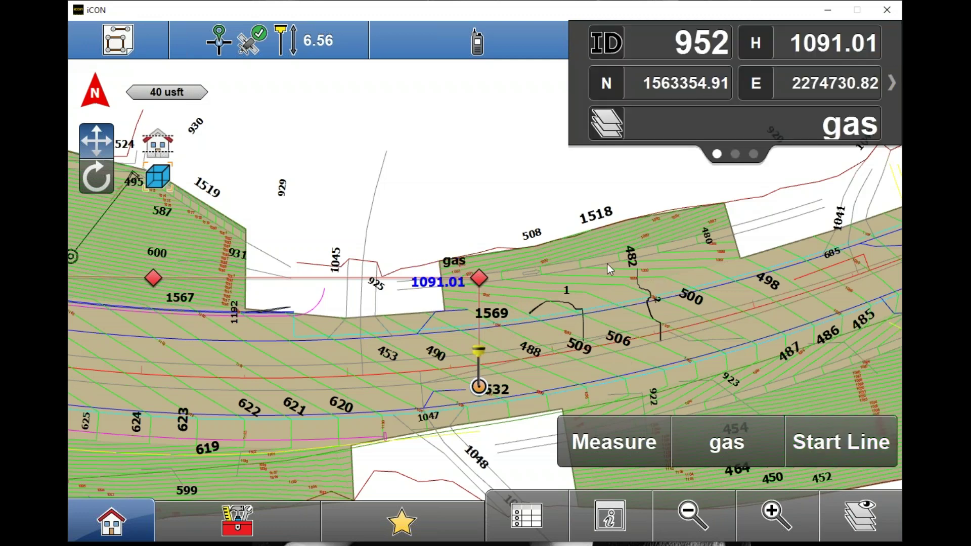
{"action": "left_click", "coordinate": [549, 518]}
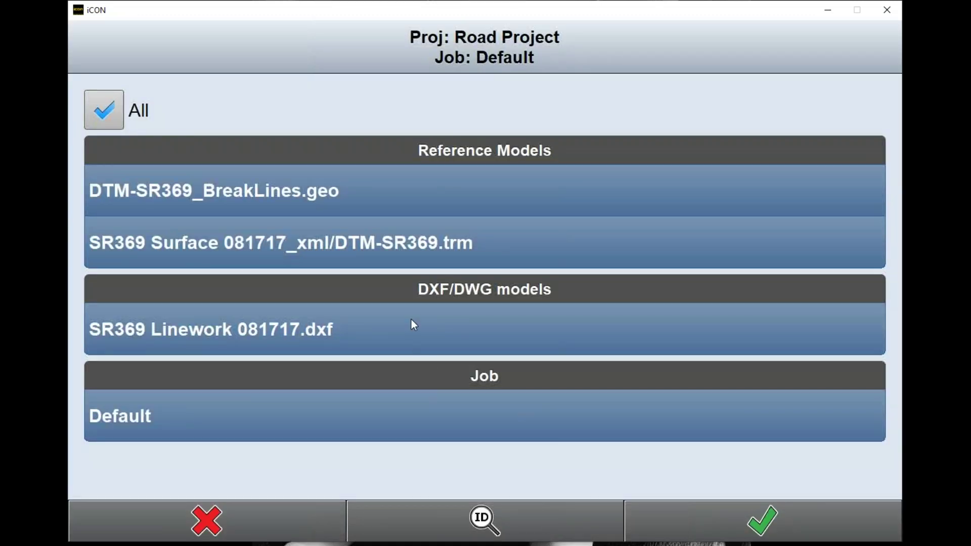
{"action": "left_click", "coordinate": [411, 324]}
{"action": "left_click", "coordinate": [408, 237]}
{"action": "left_click", "coordinate": [453, 212]}
{"action": "left_click", "coordinate": [758, 516]}
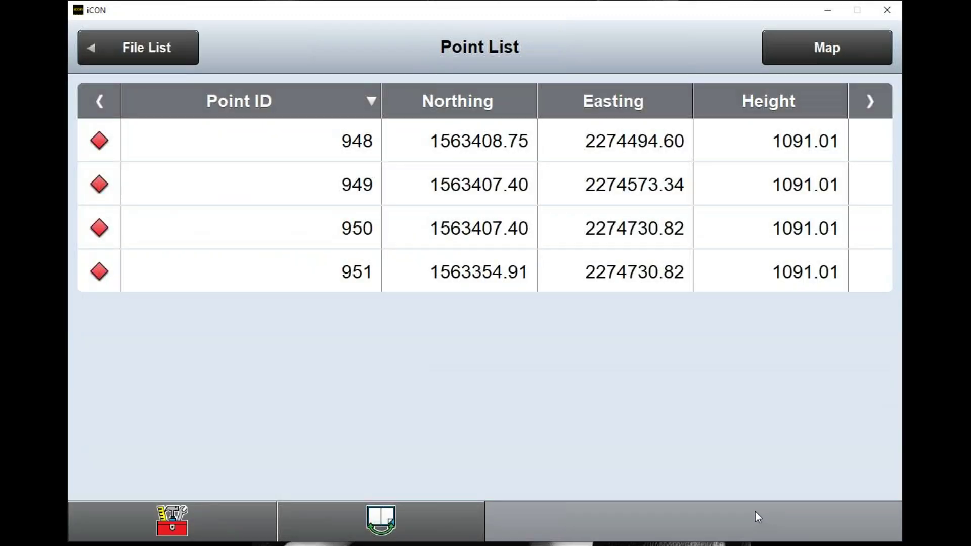
{"action": "left_click", "coordinate": [862, 100]}
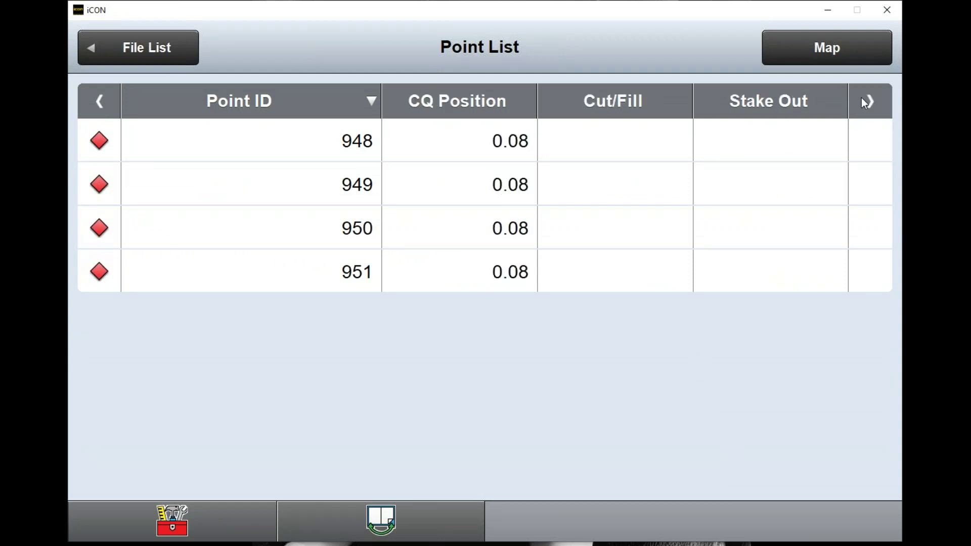
{"action": "left_click", "coordinate": [862, 99]}
{"action": "left_click", "coordinate": [862, 99]}
{"action": "left_click", "coordinate": [862, 99]}
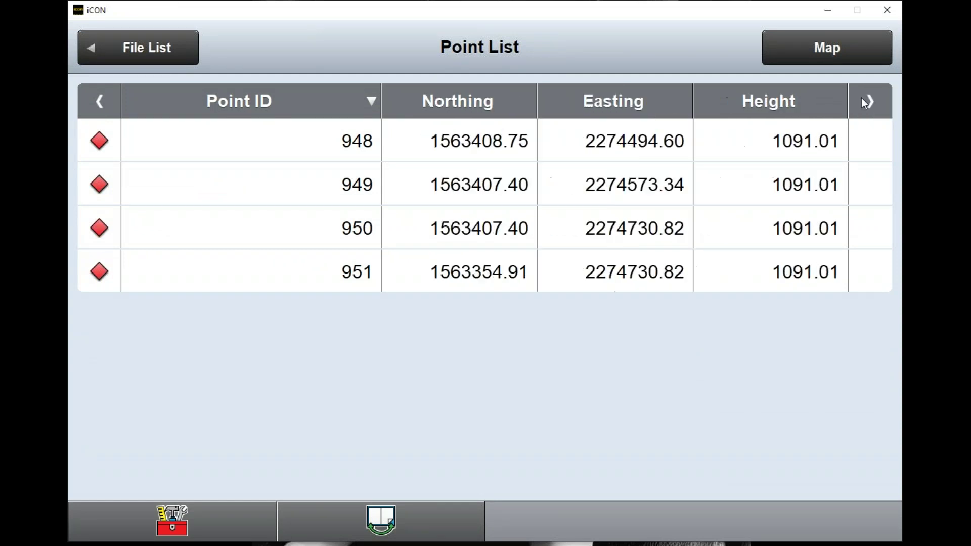
{"action": "left_click", "coordinate": [862, 101]}
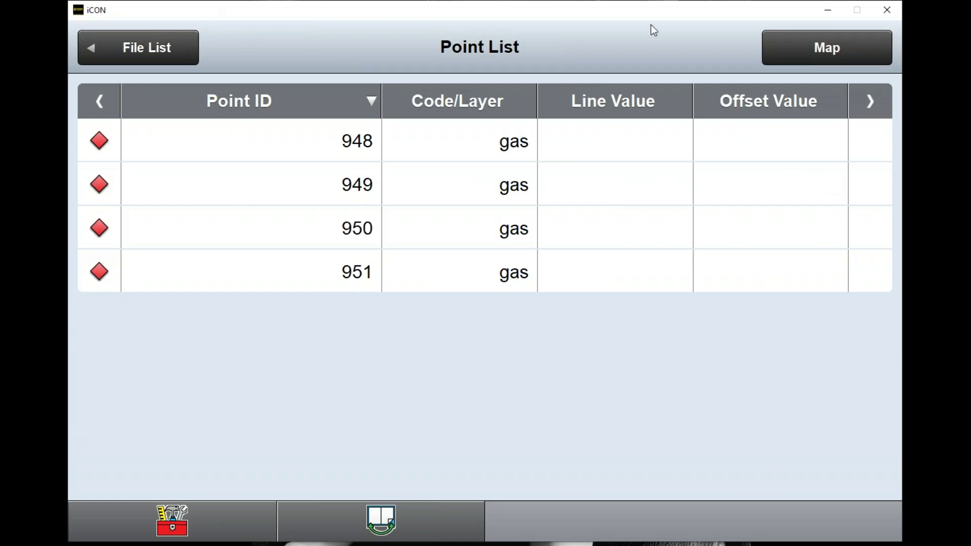
{"action": "left_click", "coordinate": [771, 47]}
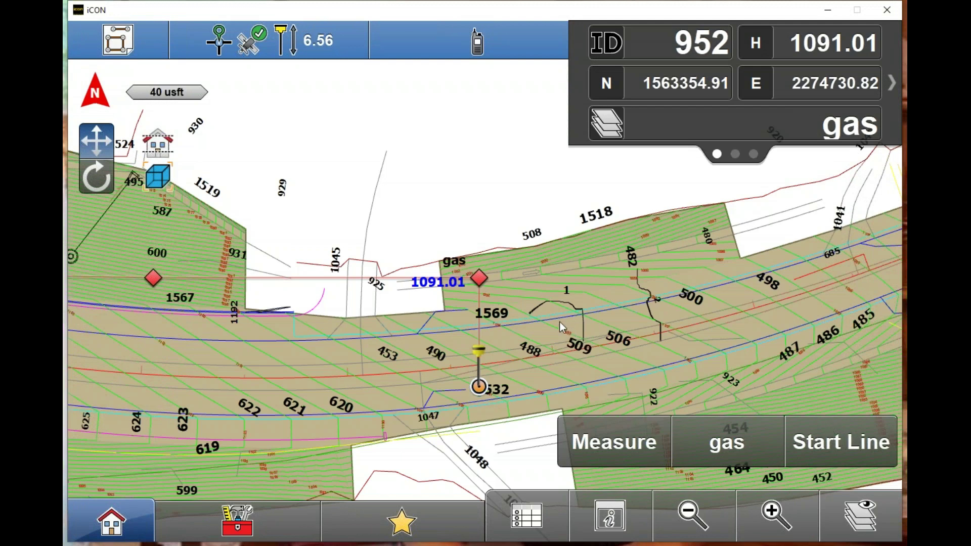
Step: Rotate the map view so the road runs diagonally from upper left to lower right
{"action": "left_click", "coordinate": [97, 178]}
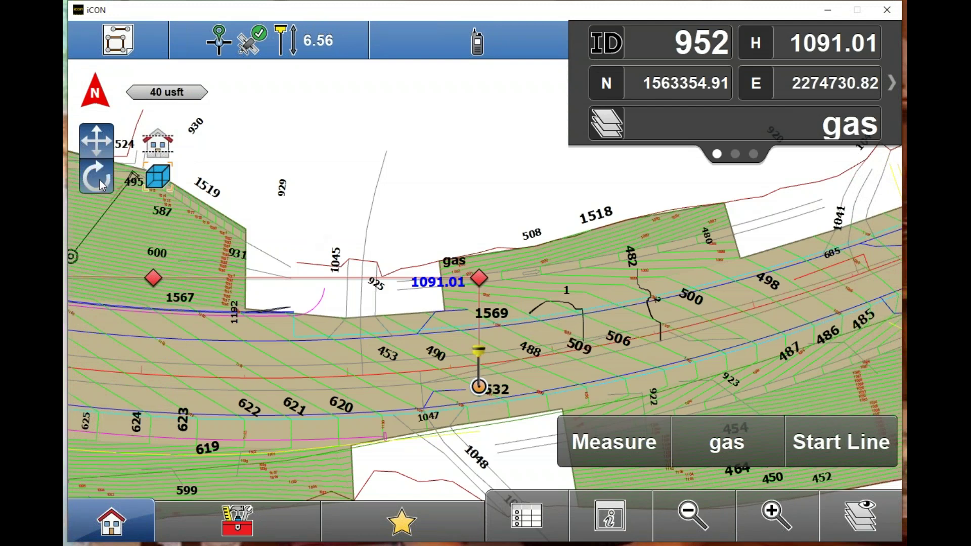
{"action": "left_click_drag", "start_coordinate": [397, 349], "coordinate": [526, 356]}
{"action": "left_click_drag", "start_coordinate": [439, 348], "coordinate": [651, 374]}
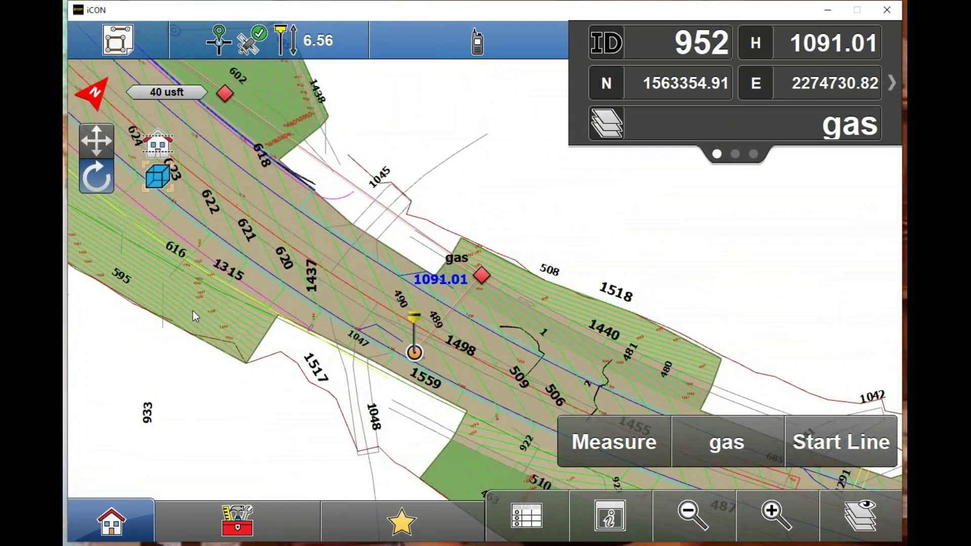